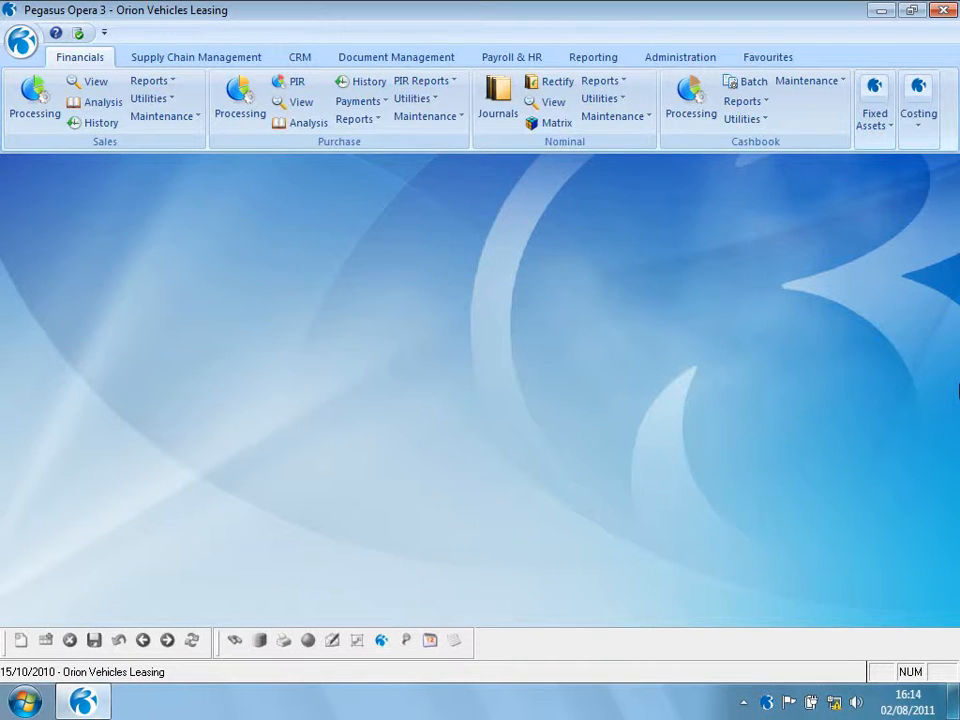
Open the company profile for Orion Vehicles Leasing and view its options
{"action": "left_click", "coordinate": [690, 58]}
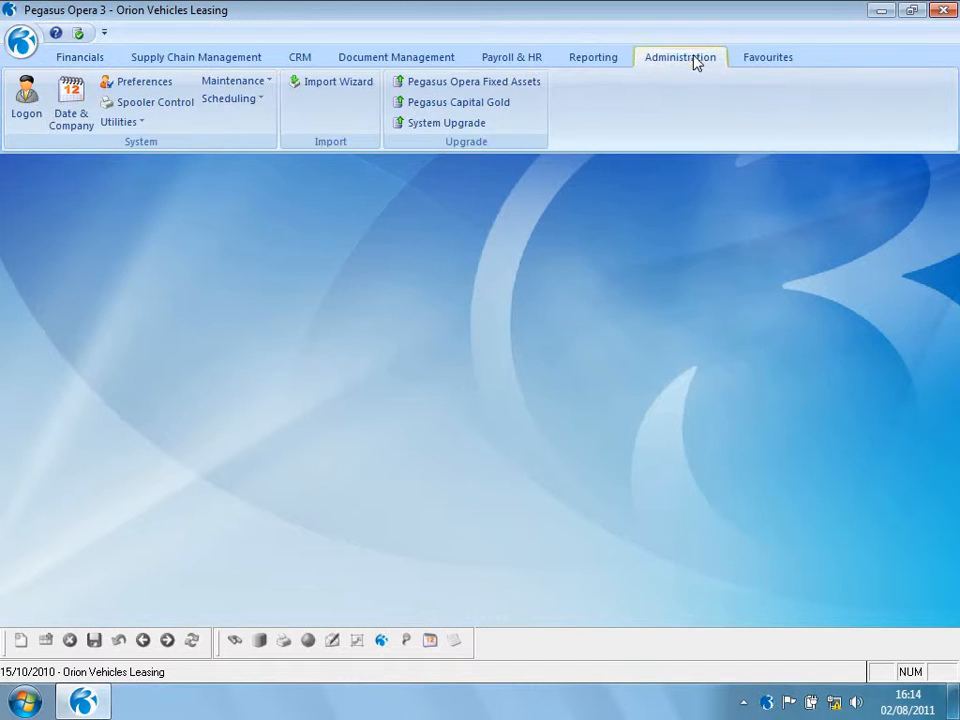
{"action": "left_click", "coordinate": [251, 86]}
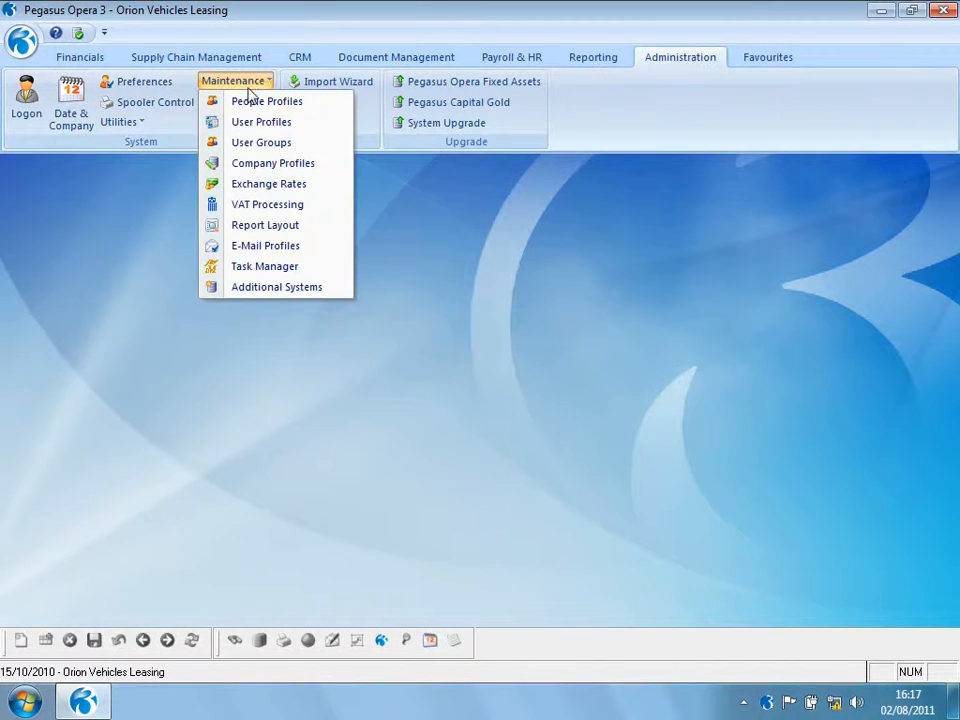
{"action": "left_click", "coordinate": [244, 164]}
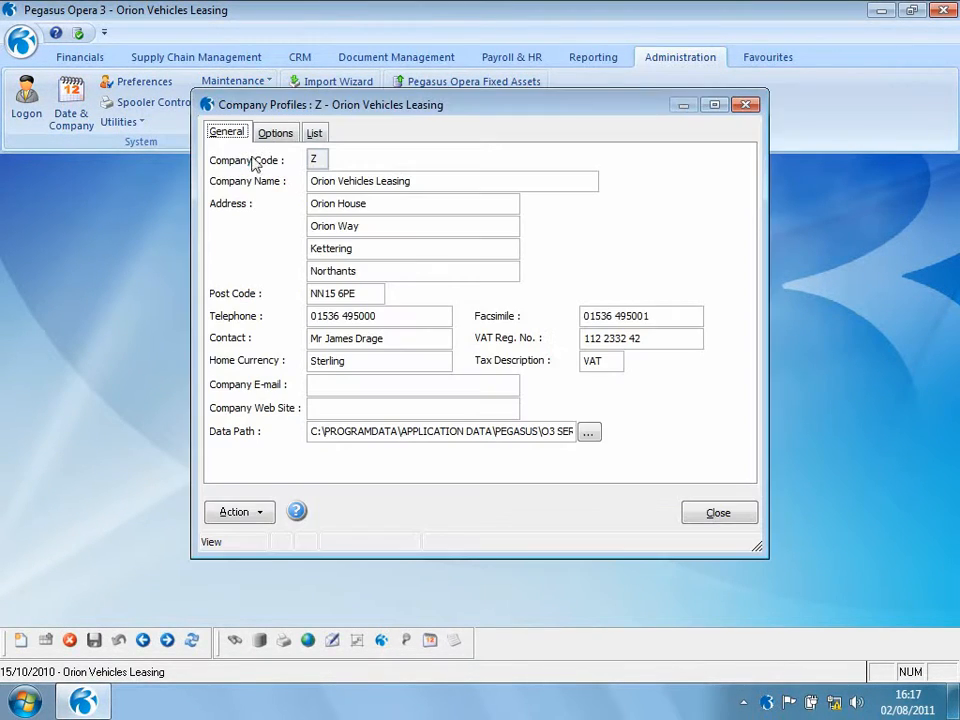
{"action": "left_click", "coordinate": [268, 137]}
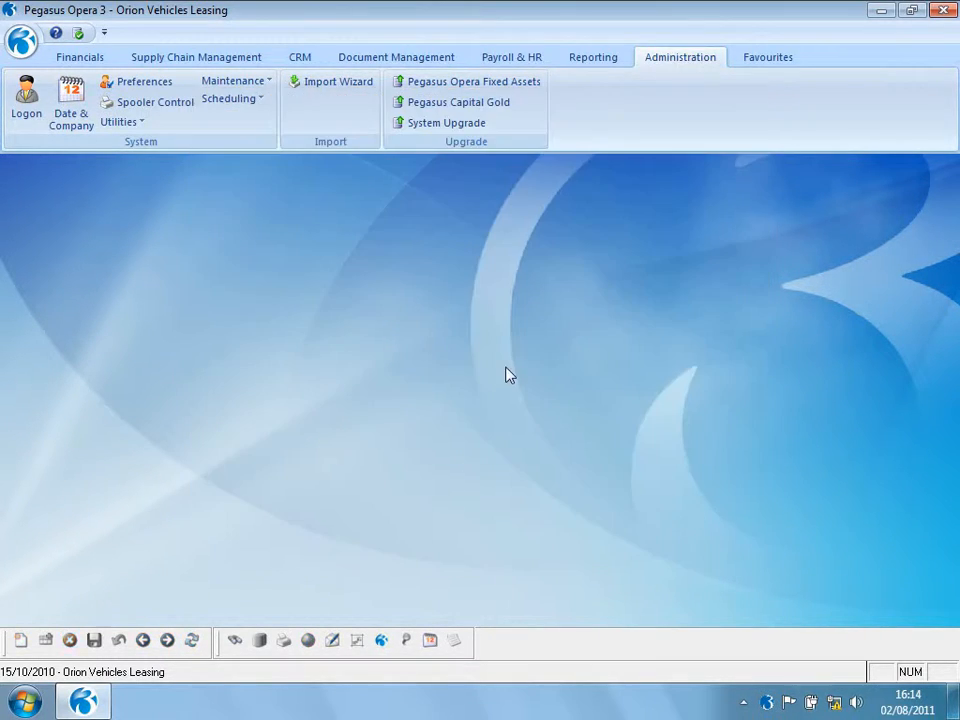
Open the Nominal financial calendar and review the 2010 period statuses and the available years
{"action": "left_click", "coordinate": [88, 59]}
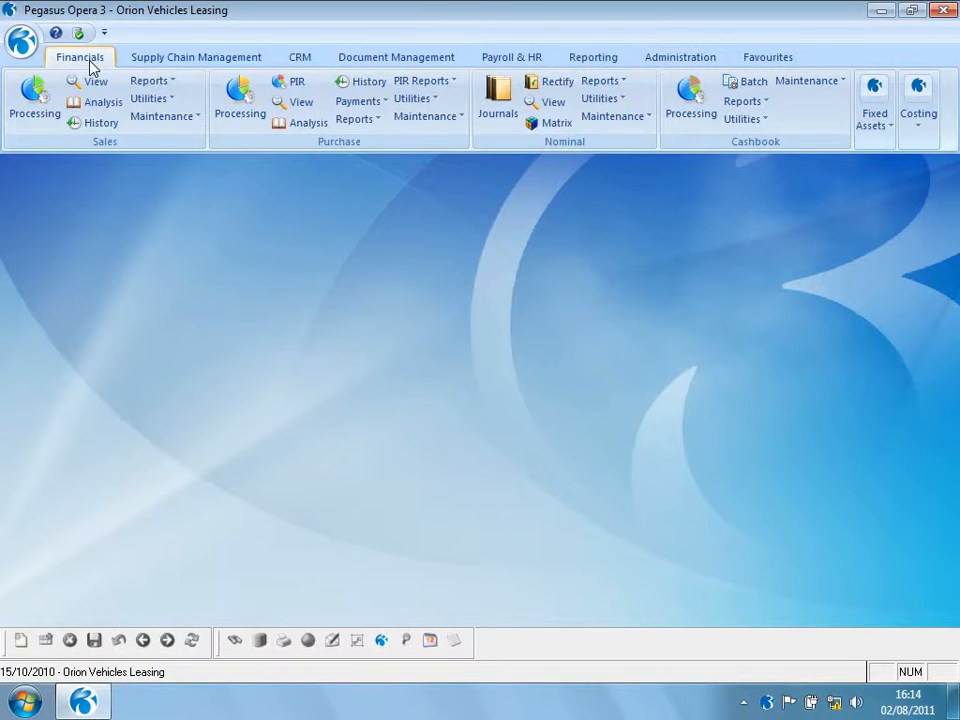
{"action": "left_click", "coordinate": [606, 99]}
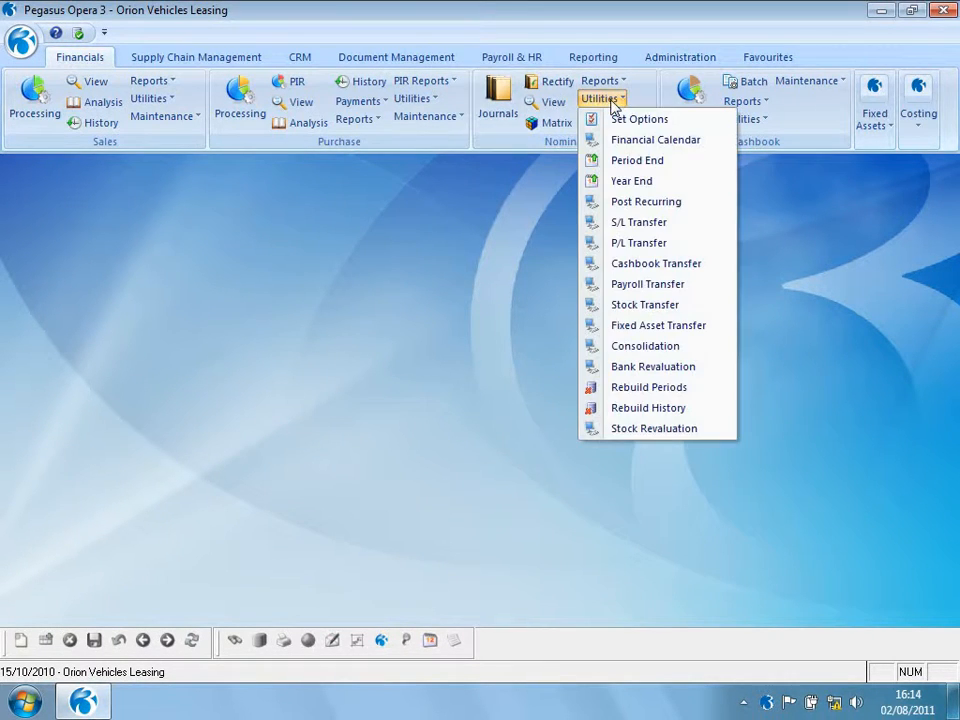
{"action": "left_click", "coordinate": [624, 142]}
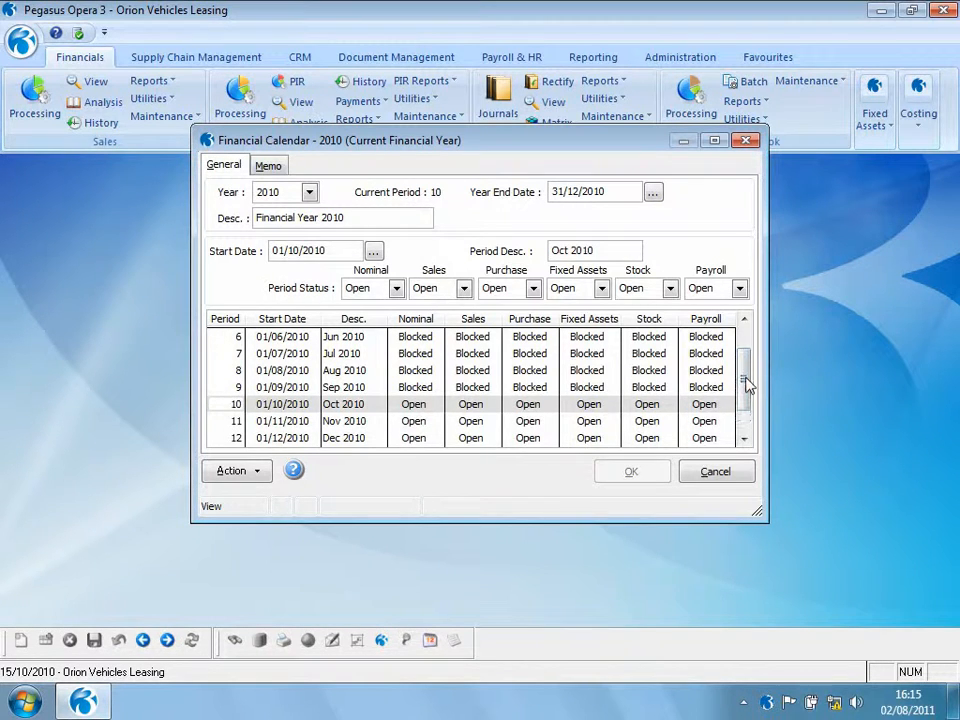
{"action": "left_click", "coordinate": [745, 345]}
{"action": "left_click_drag", "start_coordinate": [743, 356], "coordinate": [743, 417]}
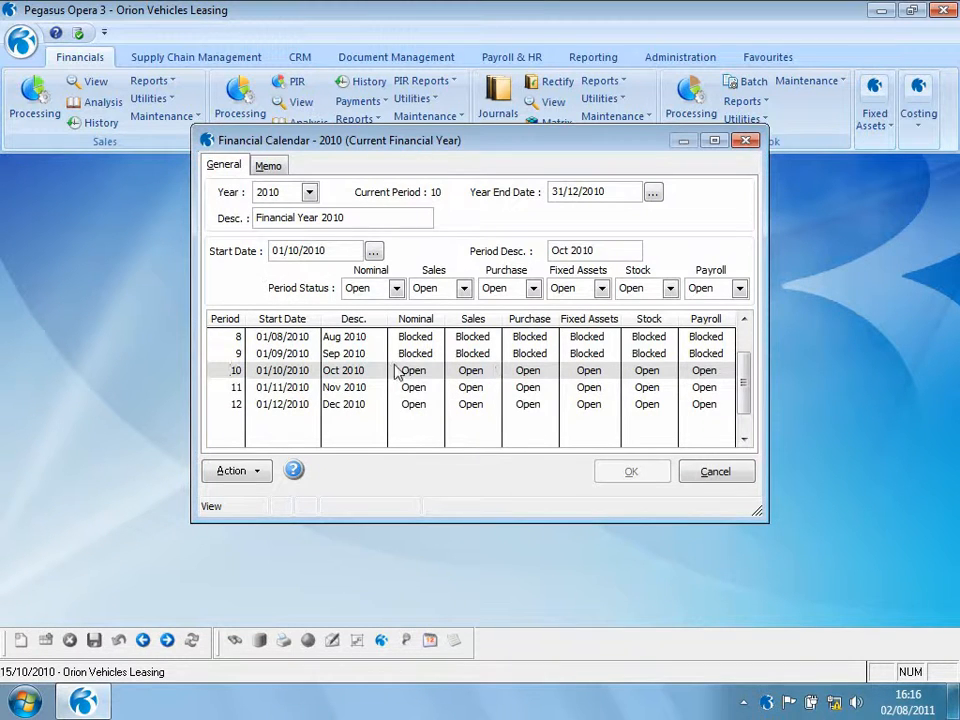
{"action": "left_click", "coordinate": [309, 192]}
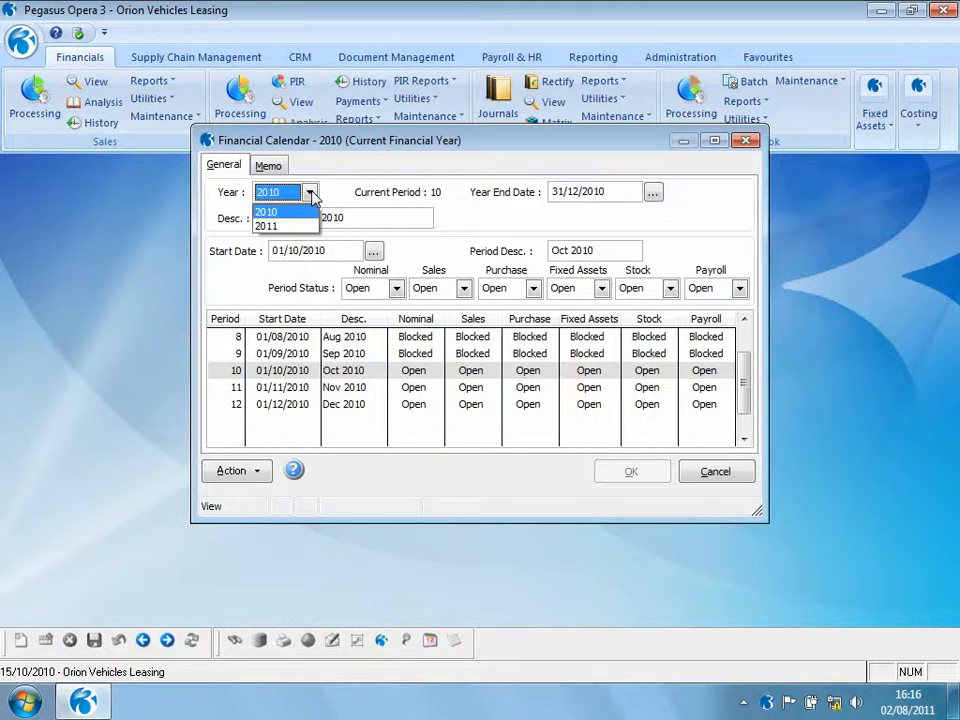
Create the previous financial year 2009 with model year None, 12 periods and a first period start date of 01/01/2009
{"action": "left_click", "coordinate": [250, 472]}
{"action": "left_click", "coordinate": [252, 472]}
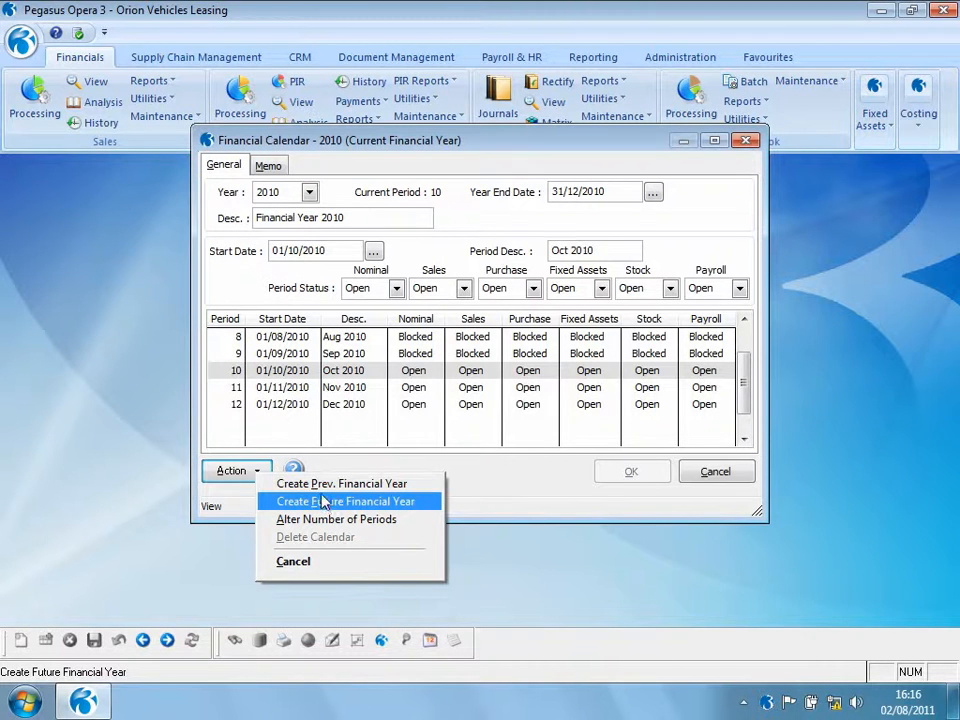
{"action": "left_click", "coordinate": [326, 486]}
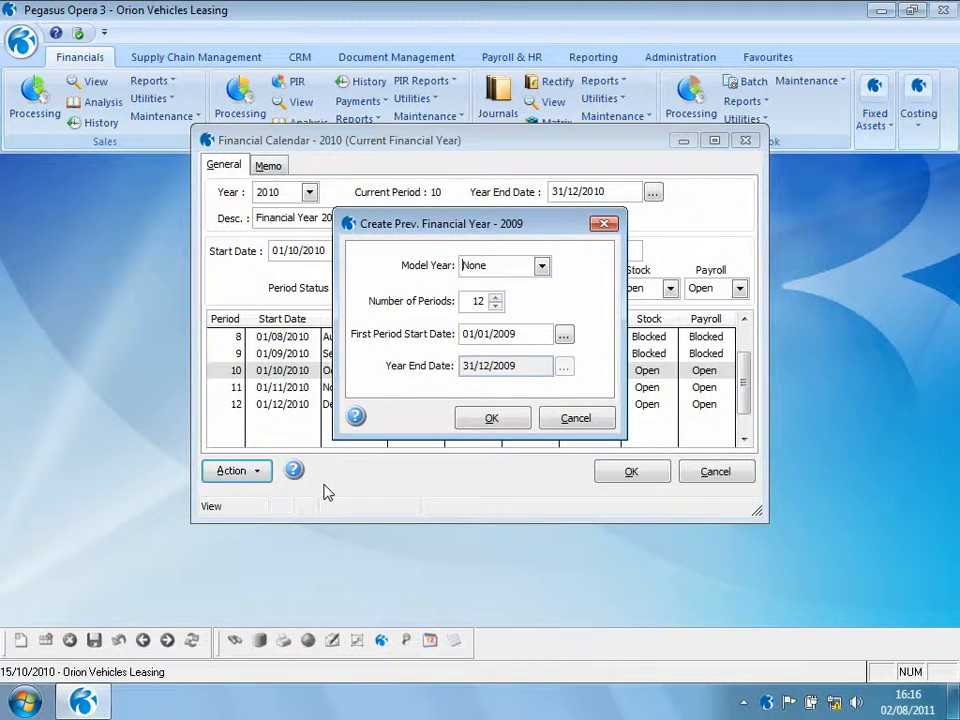
{"action": "left_click", "coordinate": [541, 266]}
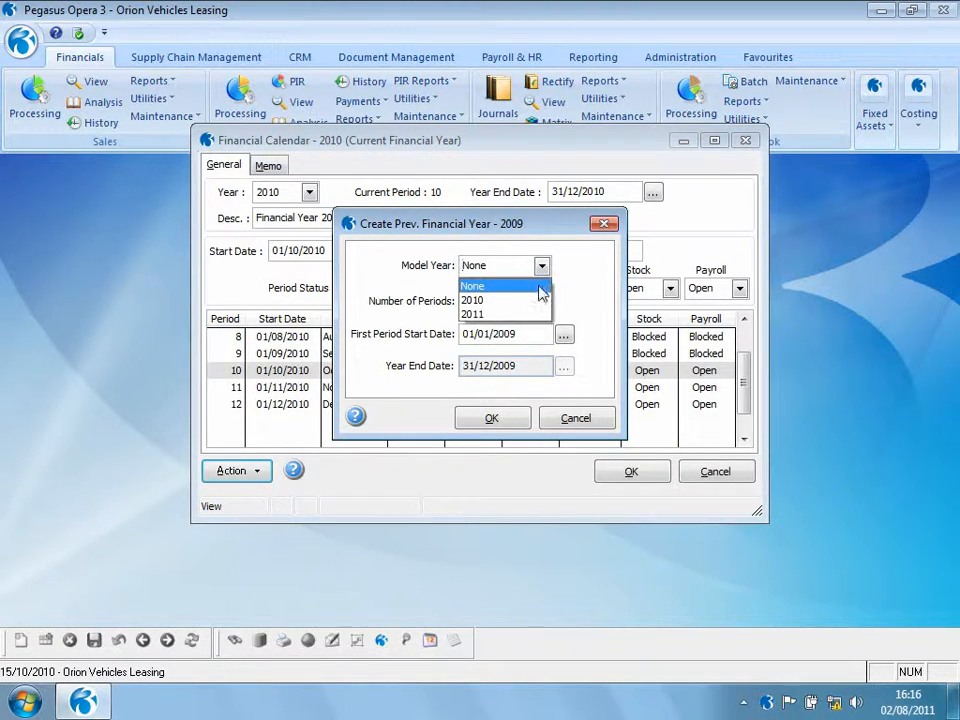
{"action": "left_click", "coordinate": [533, 288]}
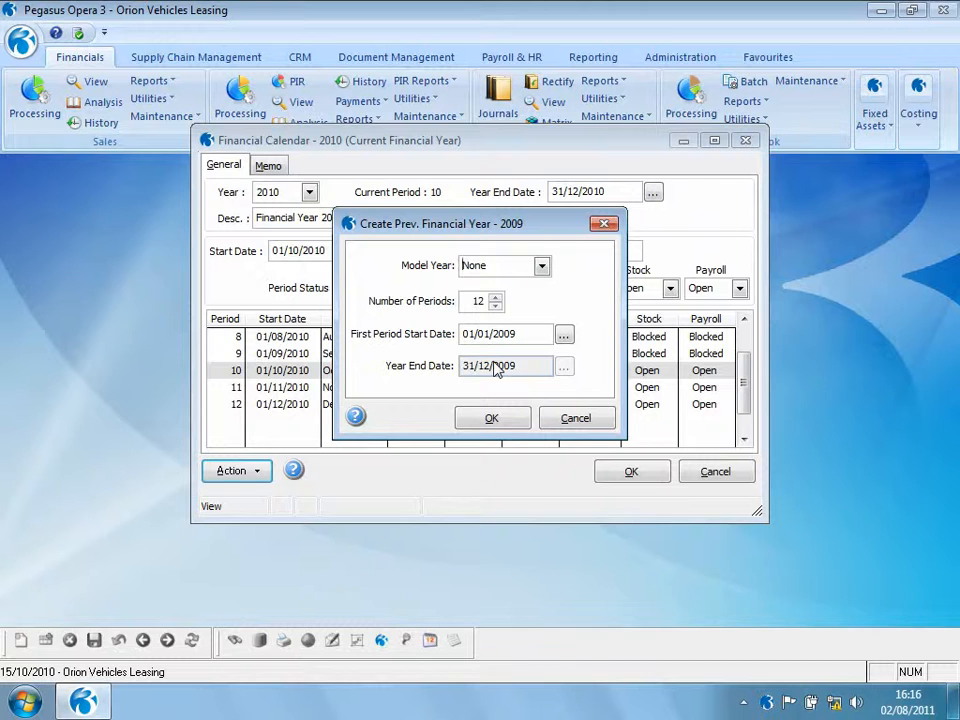
{"action": "left_click", "coordinate": [494, 421]}
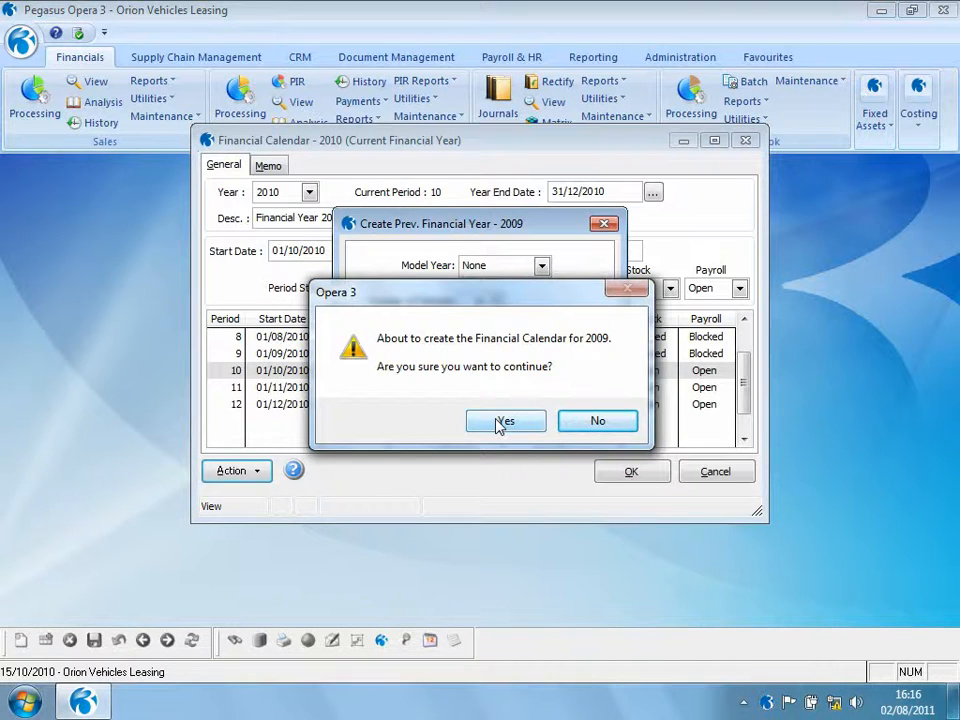
{"action": "left_click", "coordinate": [503, 421]}
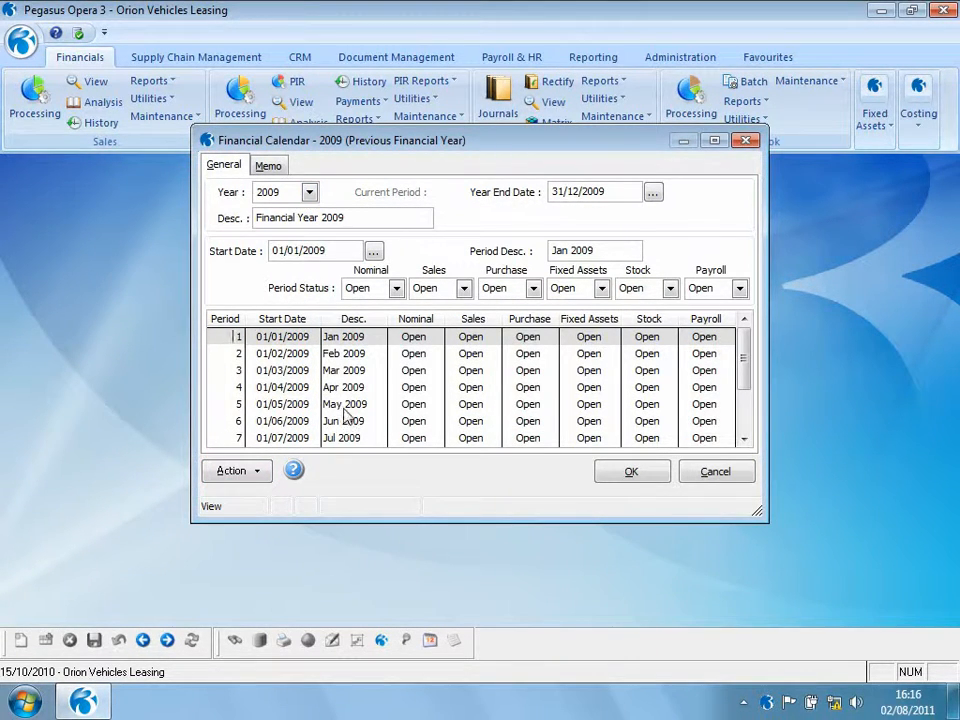
Save the 2009 calendar while switching to the 2010 financial year, and show its last periods
{"action": "left_click", "coordinate": [310, 193]}
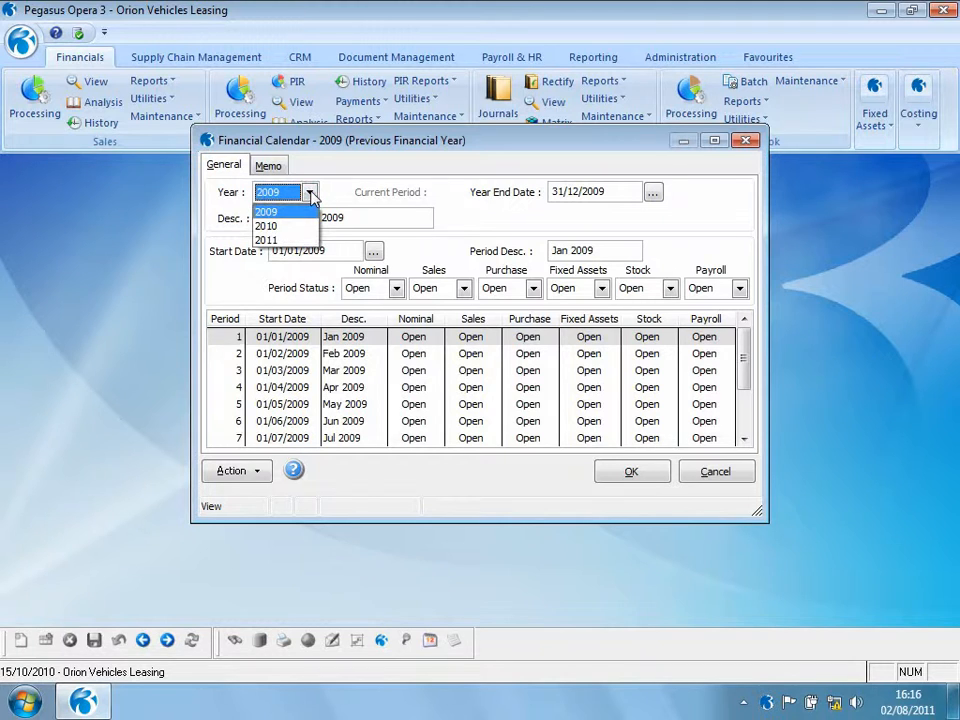
{"action": "left_click", "coordinate": [290, 240]}
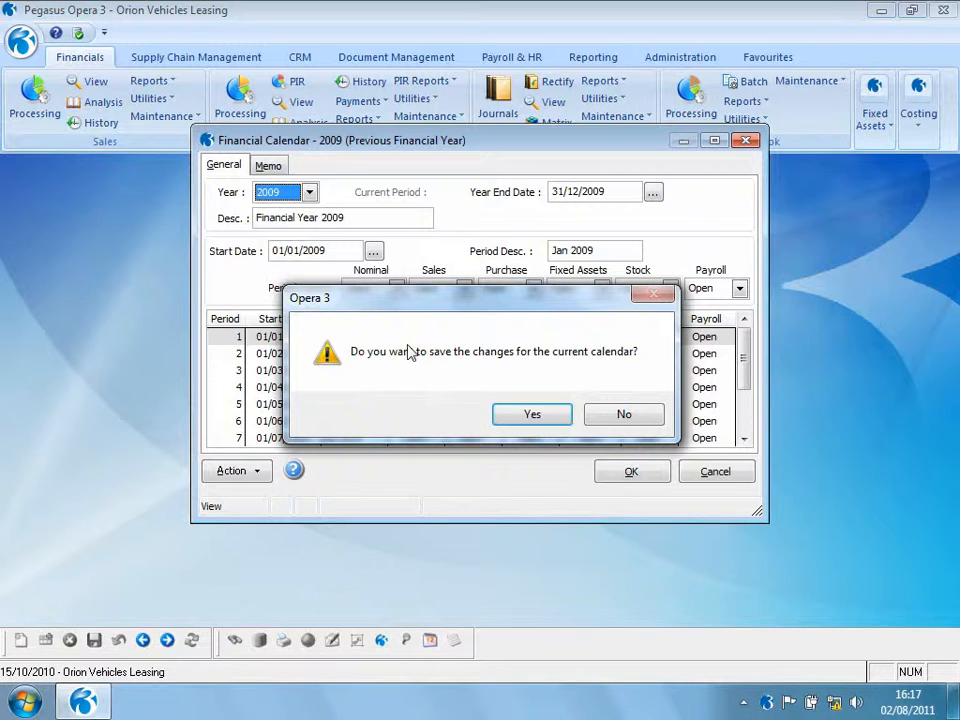
{"action": "left_click", "coordinate": [530, 414]}
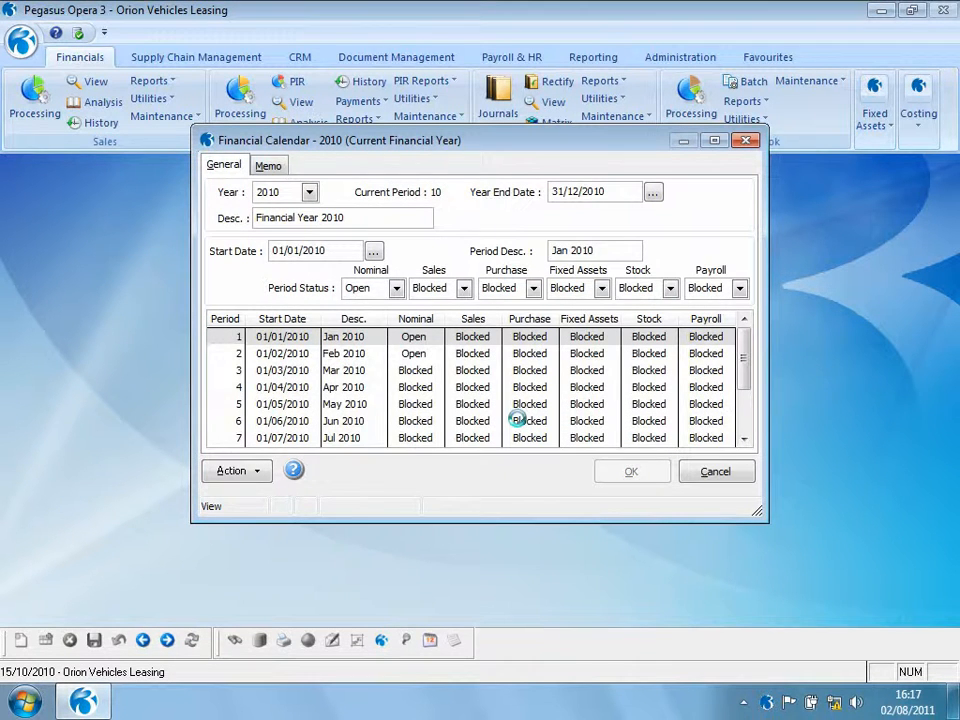
{"action": "left_click", "coordinate": [748, 428]}
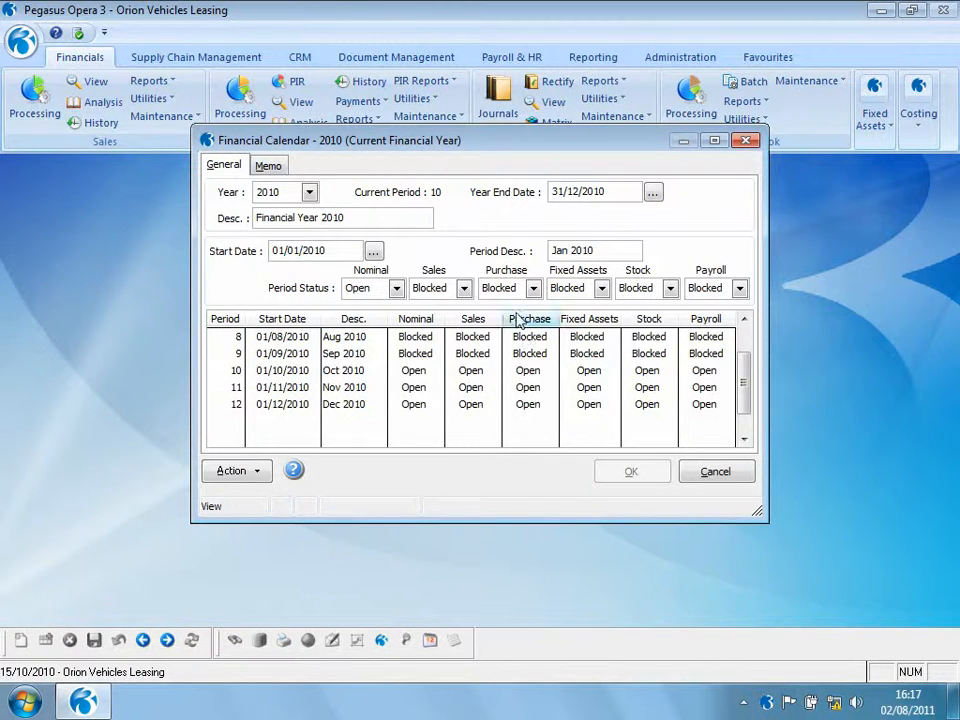
Try setting the Sales status of the January 2010 period to Open, and discard the change
{"action": "left_click", "coordinate": [464, 289]}
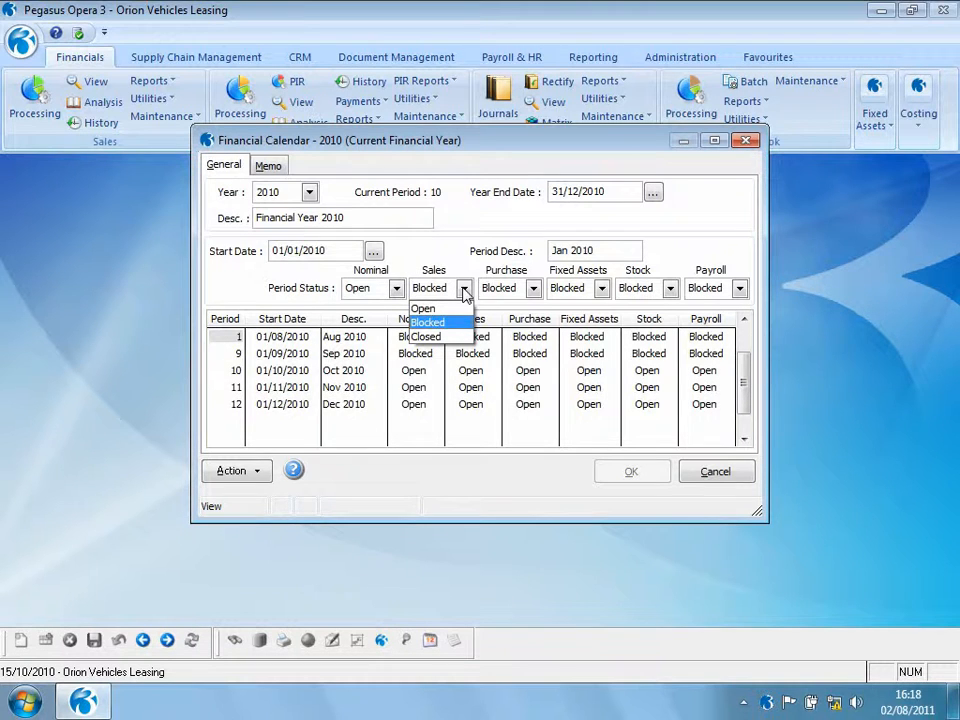
{"action": "left_click", "coordinate": [533, 288]}
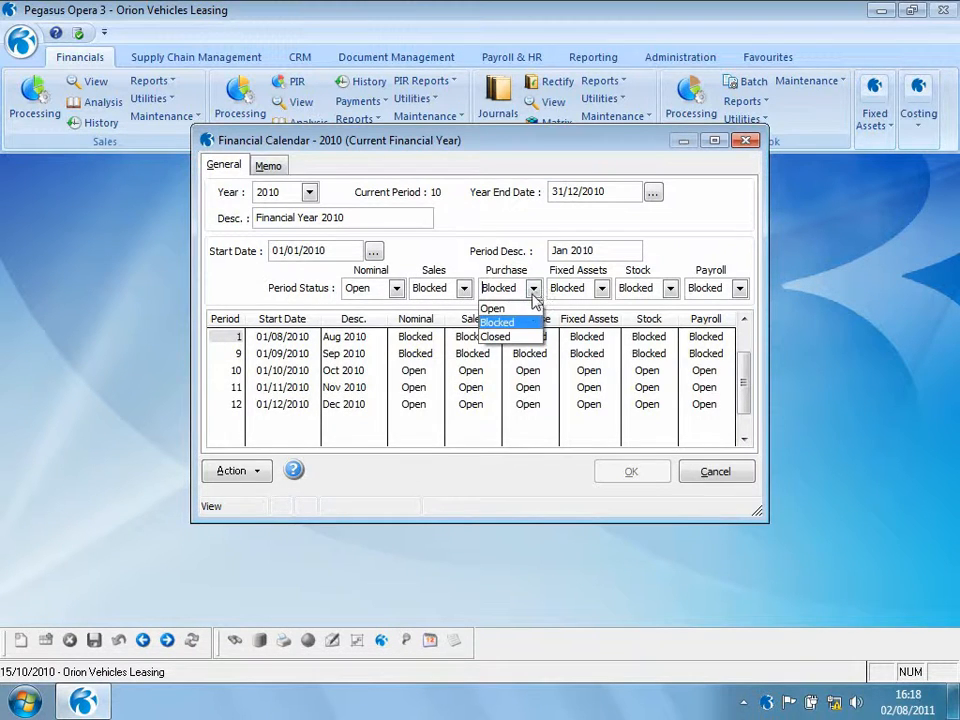
{"action": "left_click", "coordinate": [519, 323]}
{"action": "left_click", "coordinate": [463, 288]}
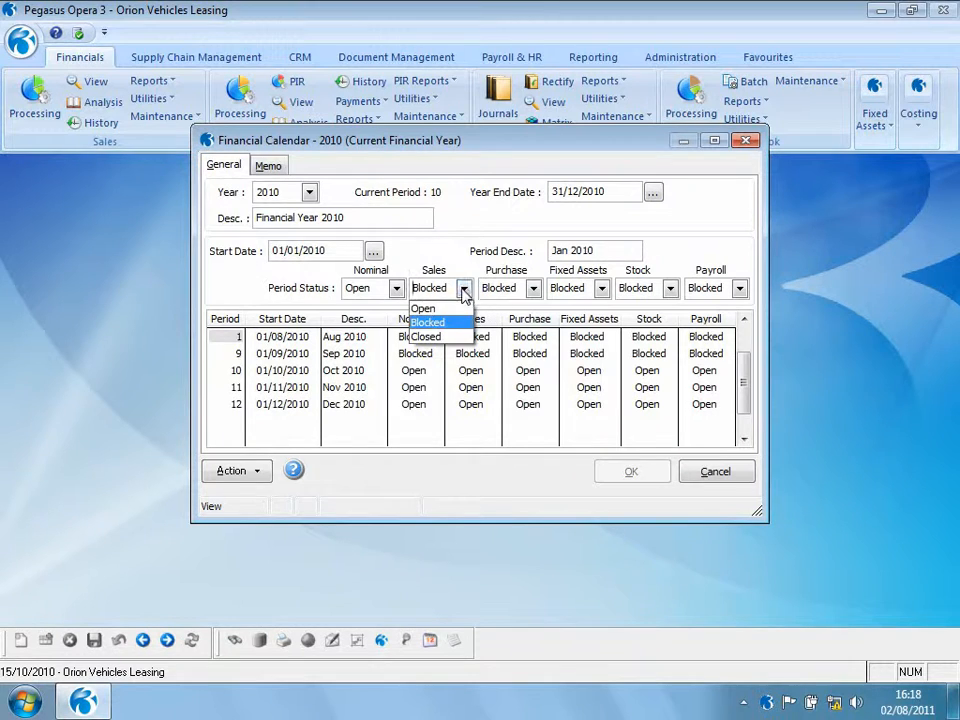
{"action": "left_click", "coordinate": [445, 308]}
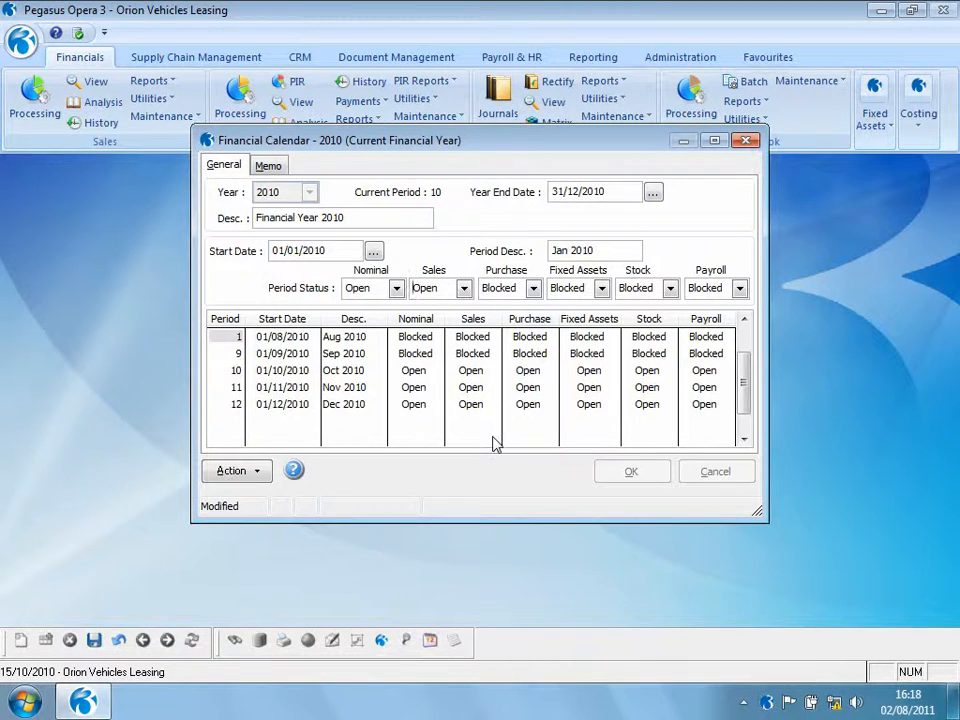
{"action": "left_click", "coordinate": [120, 641]}
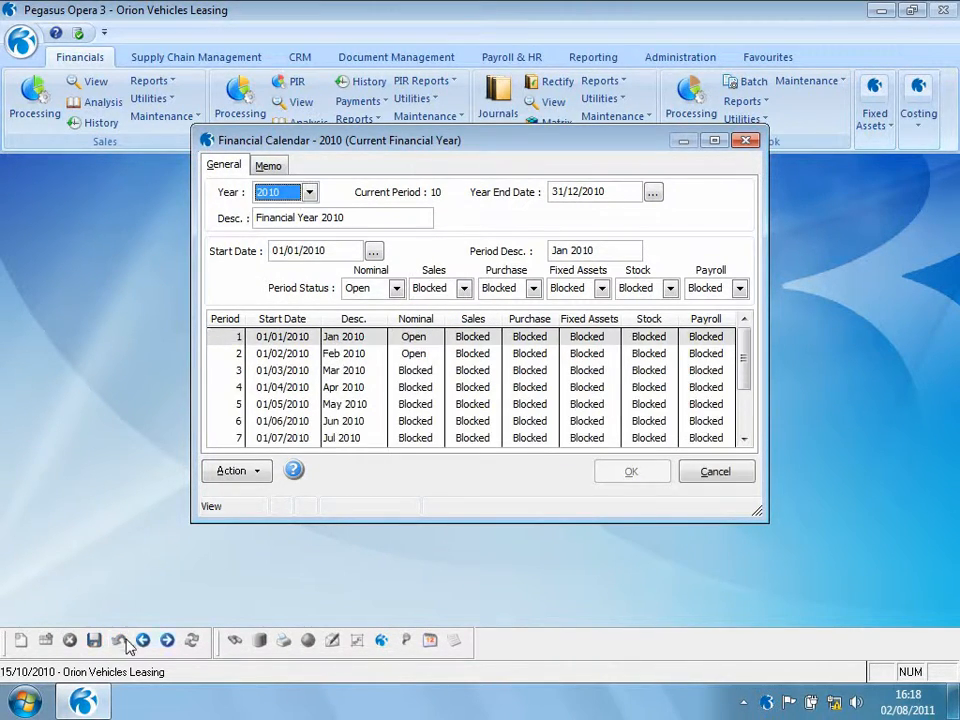
Try setting the Nominal status of the November 2010 period to Blocked, and discard the change
{"action": "left_click_drag", "start_coordinate": [748, 364], "coordinate": [750, 420]}
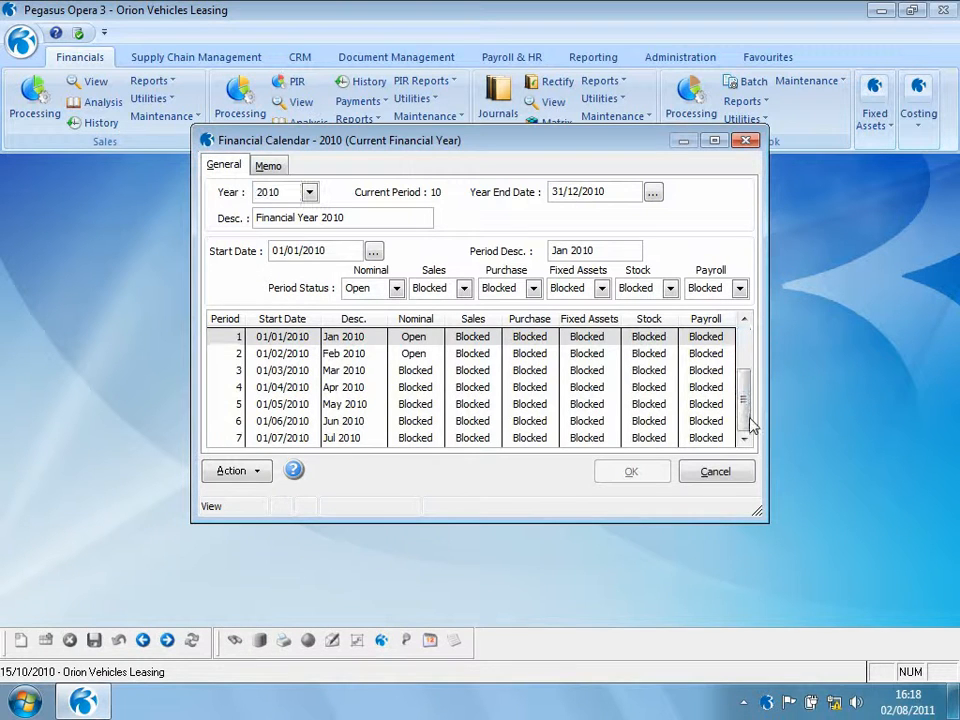
{"action": "left_click", "coordinate": [349, 388]}
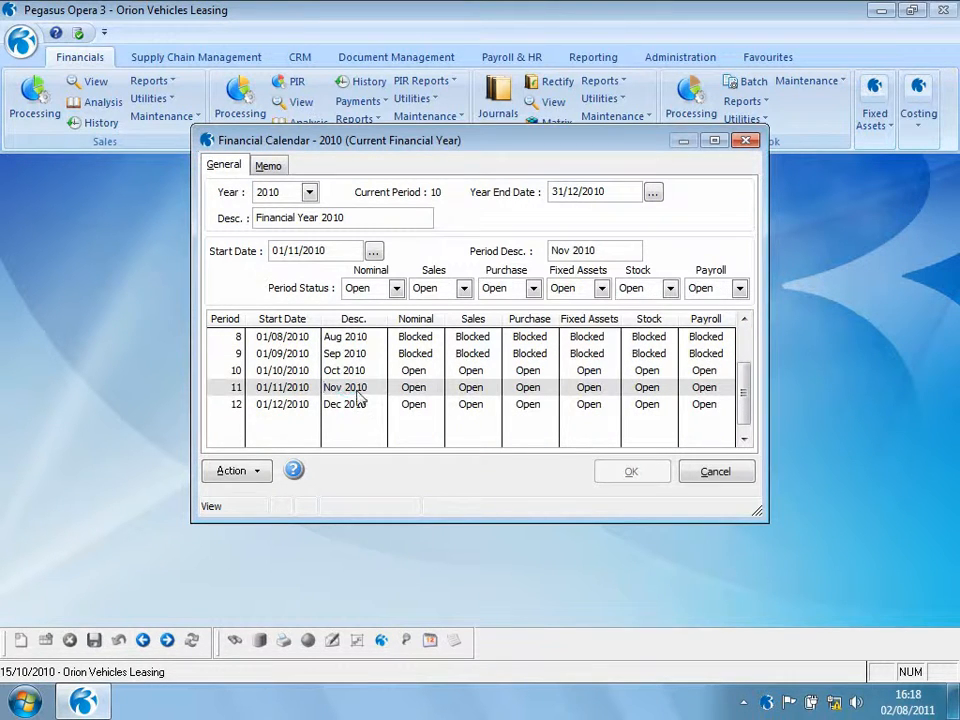
{"action": "left_click", "coordinate": [396, 288]}
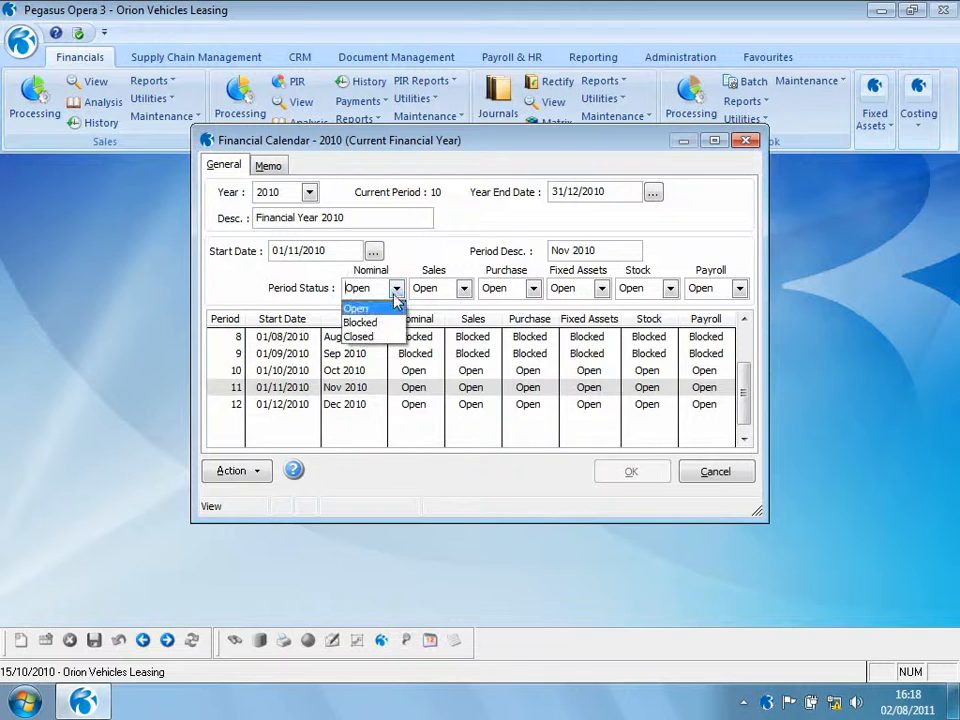
{"action": "left_click", "coordinate": [381, 323]}
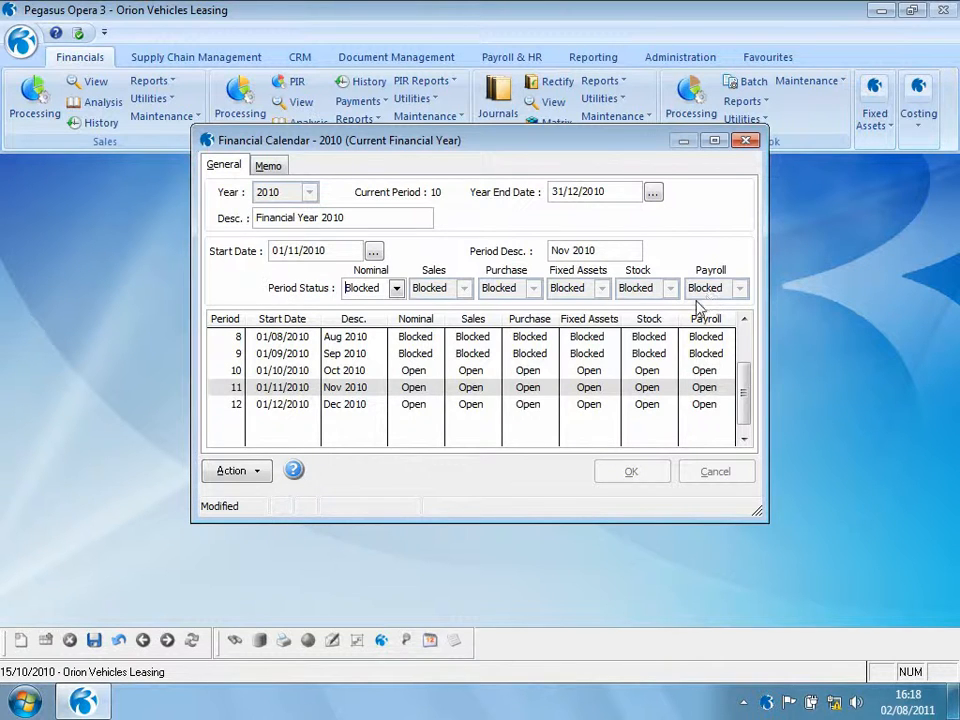
{"action": "left_click", "coordinate": [120, 642]}
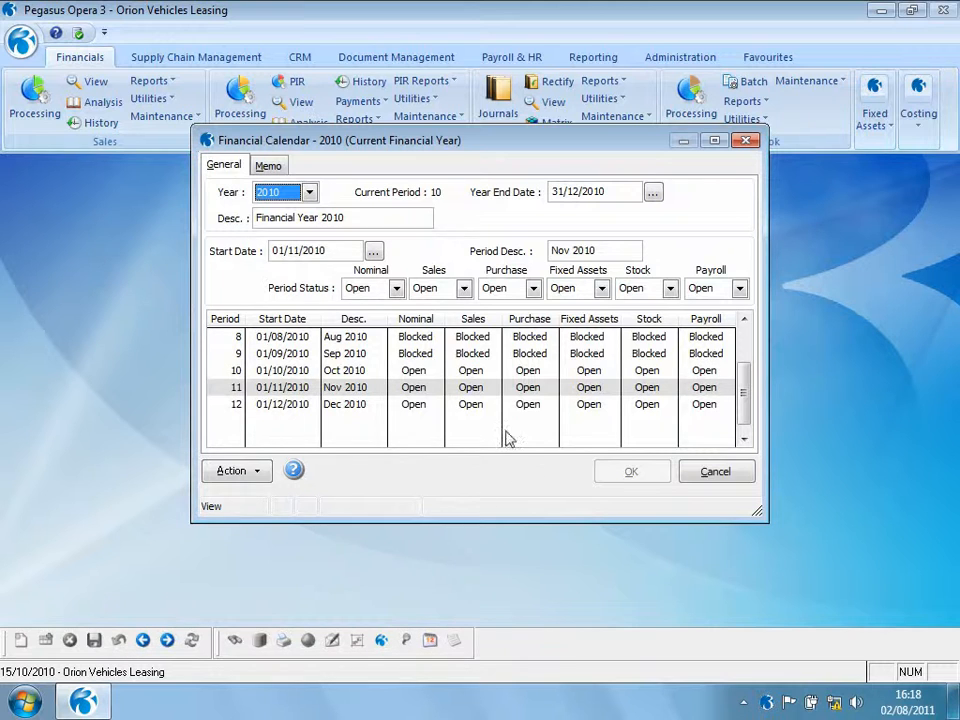
Set the Purchase status of the October 2010 period to Blocked, save it and close the financial calendar with confirmation
{"action": "left_click", "coordinate": [300, 371]}
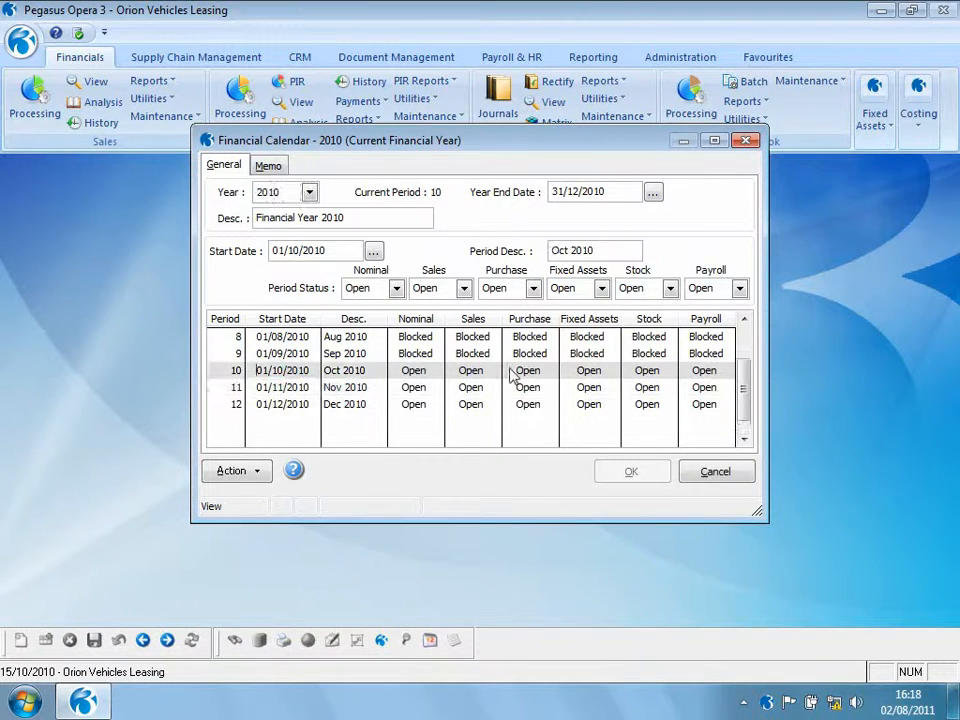
{"action": "left_click", "coordinate": [534, 289]}
{"action": "left_click", "coordinate": [522, 324]}
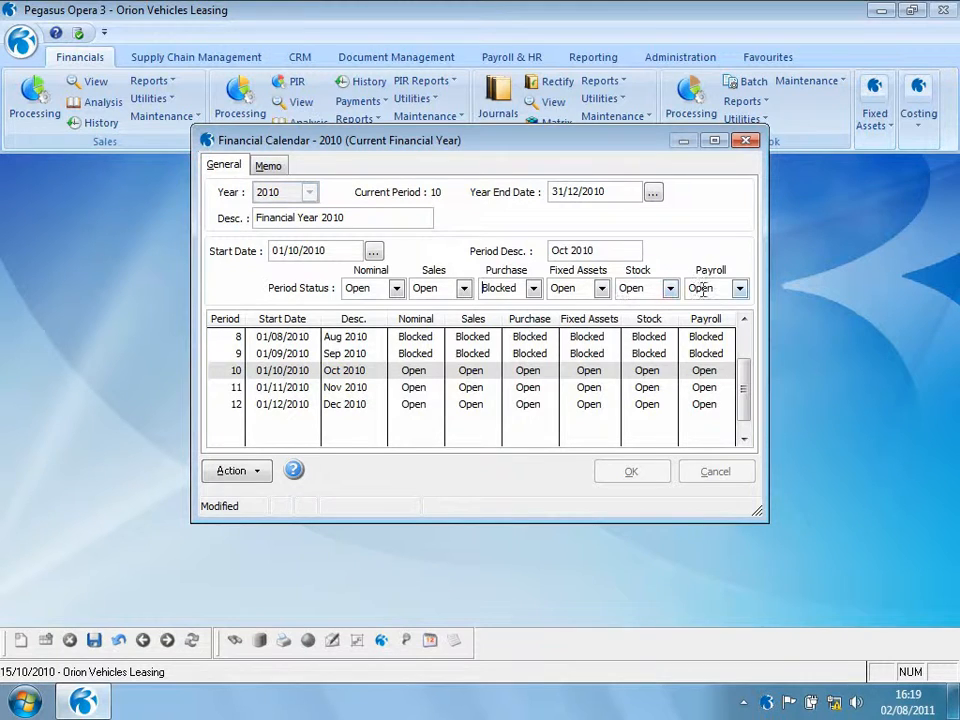
{"action": "left_click", "coordinate": [94, 640]}
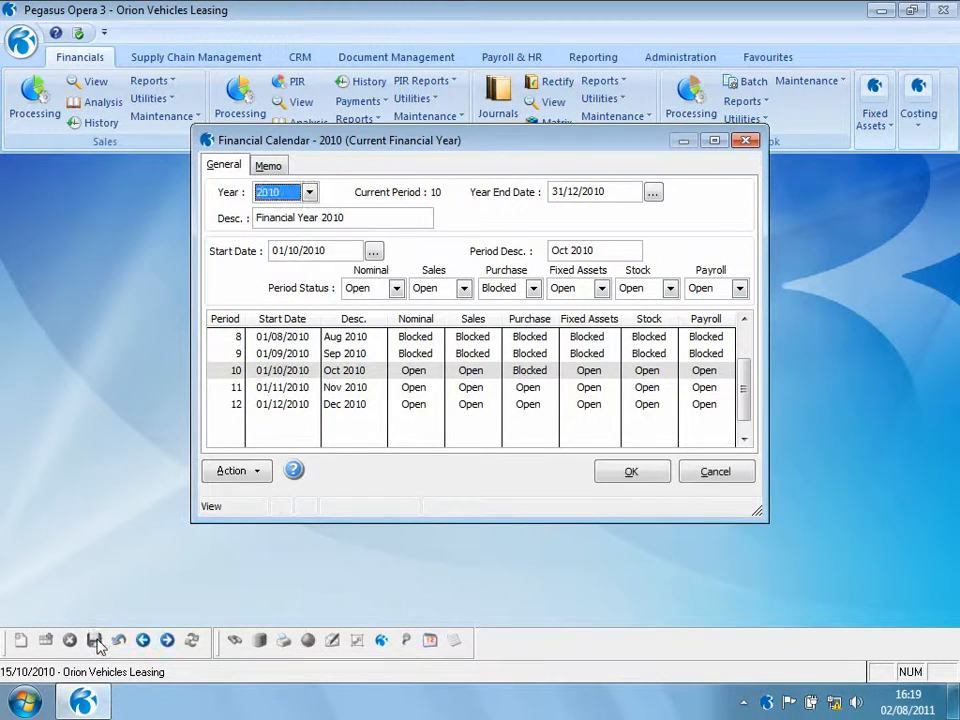
{"action": "left_click", "coordinate": [613, 477]}
{"action": "left_click", "coordinate": [550, 418]}
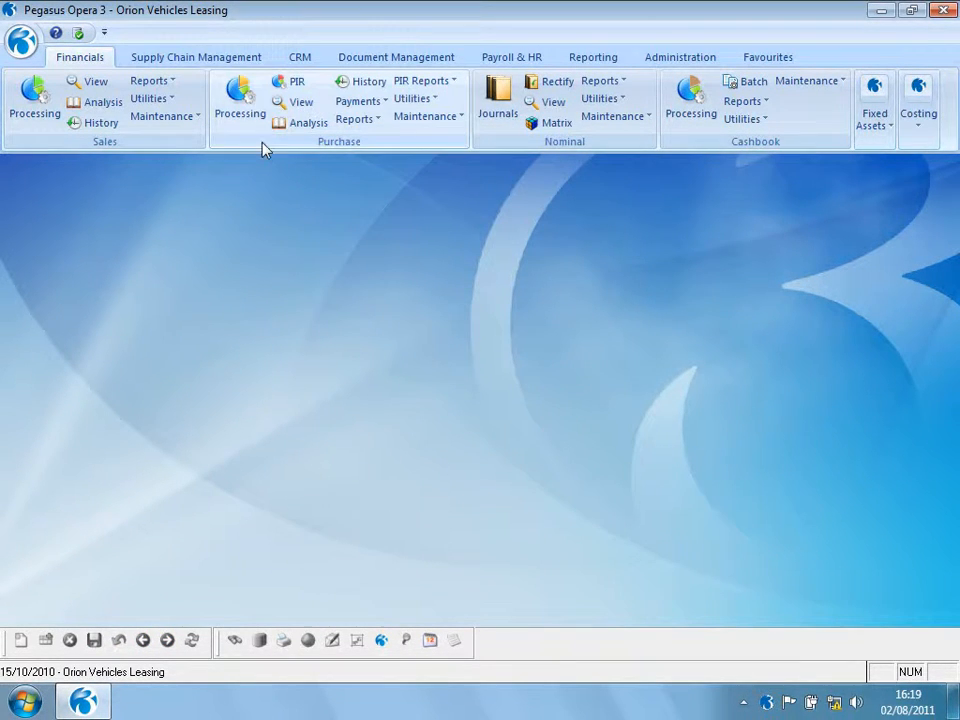
Start a purchase invoice for Carters Limited and enter INV1000 as its first reference
{"action": "left_click", "coordinate": [240, 97]}
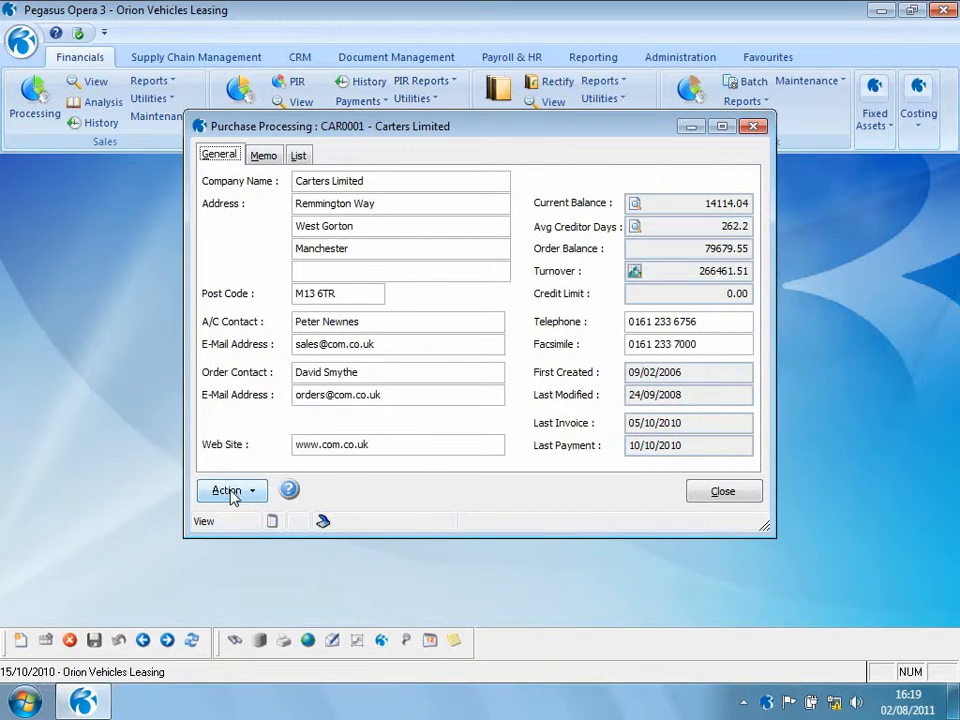
{"action": "left_click", "coordinate": [234, 492]}
{"action": "left_click", "coordinate": [289, 531]}
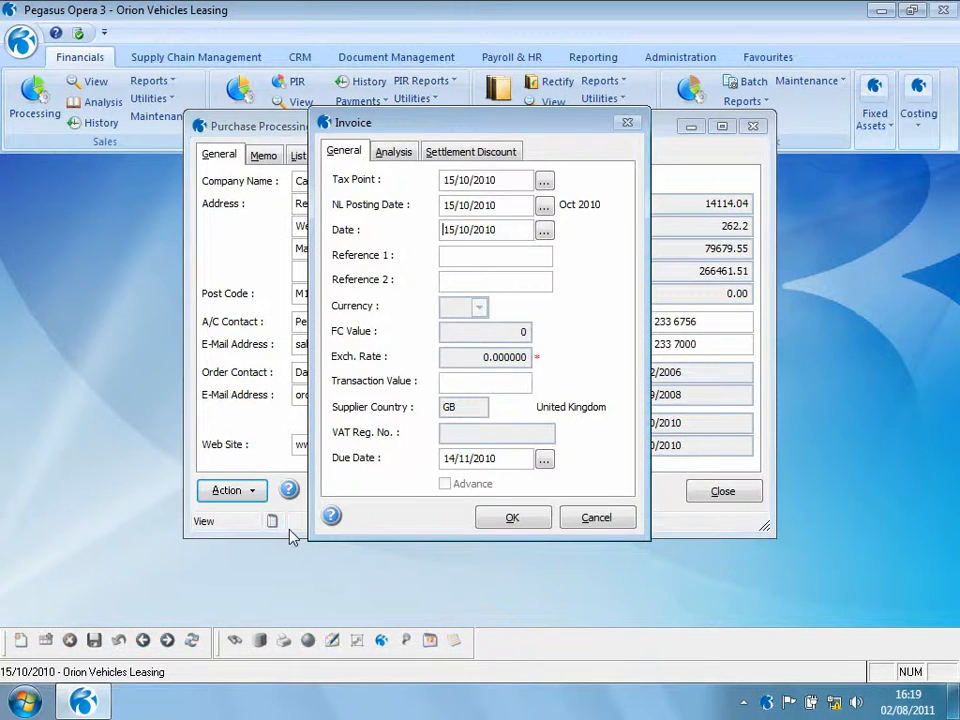
{"action": "left_click", "coordinate": [459, 258]}
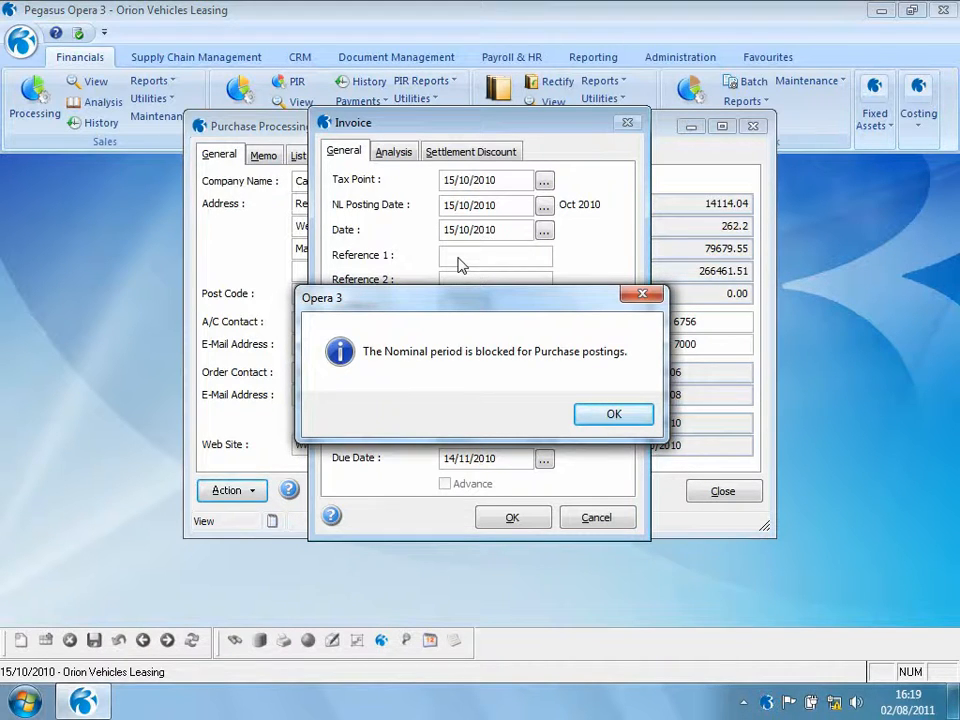
{"action": "left_click", "coordinate": [588, 417]}
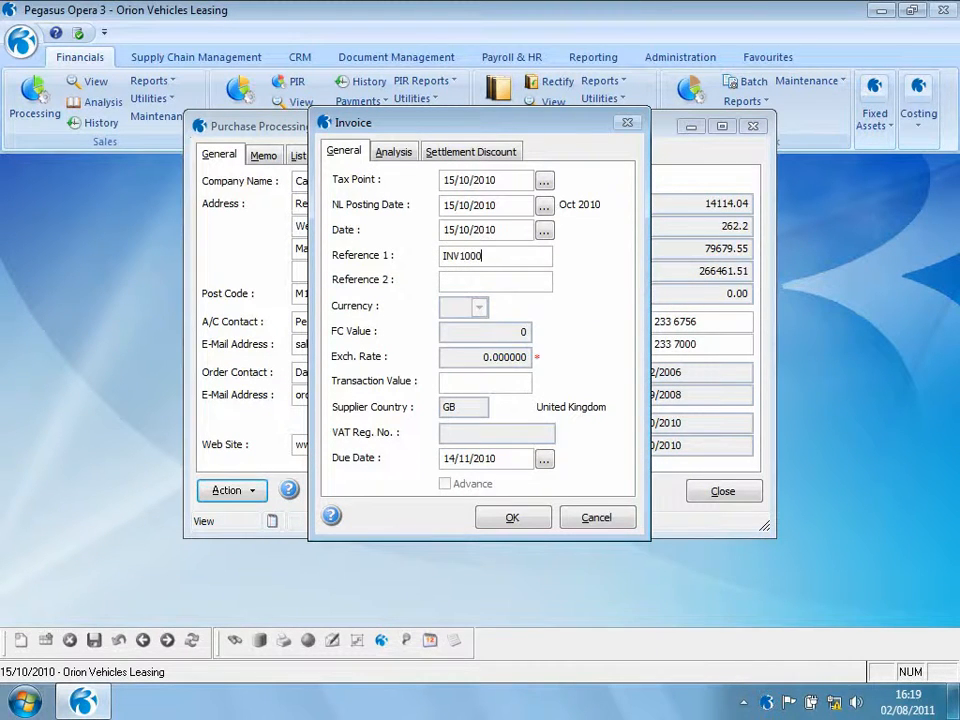
Set the invoice's NL posting date to 30/11/2010 and its transaction value to 117.50, and continue to the invoice details
{"action": "left_click", "coordinate": [544, 207]}
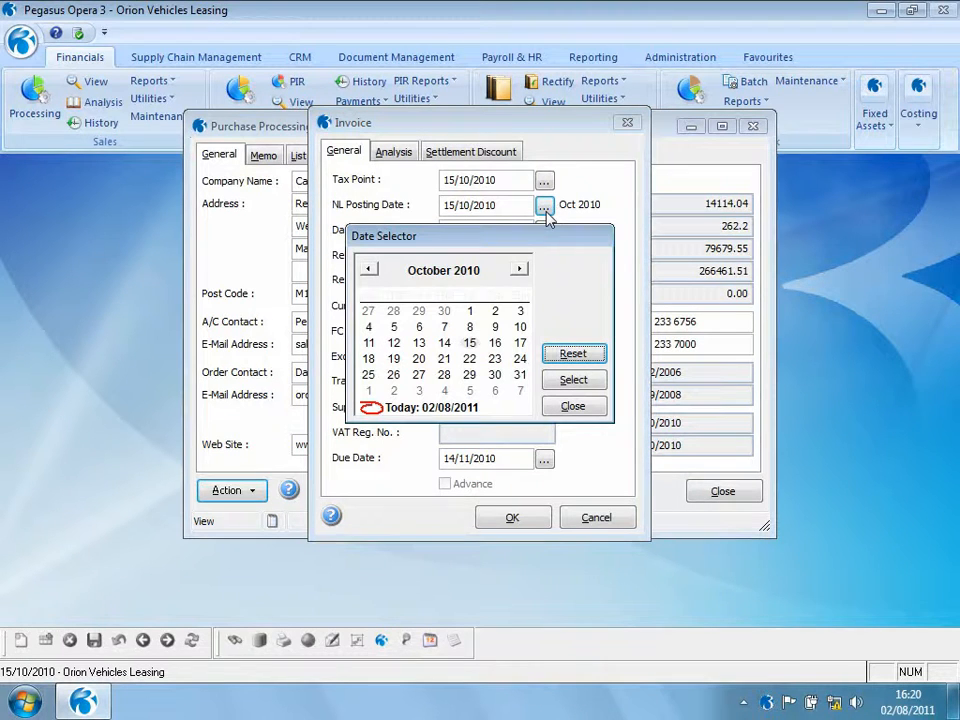
{"action": "left_click", "coordinate": [519, 269]}
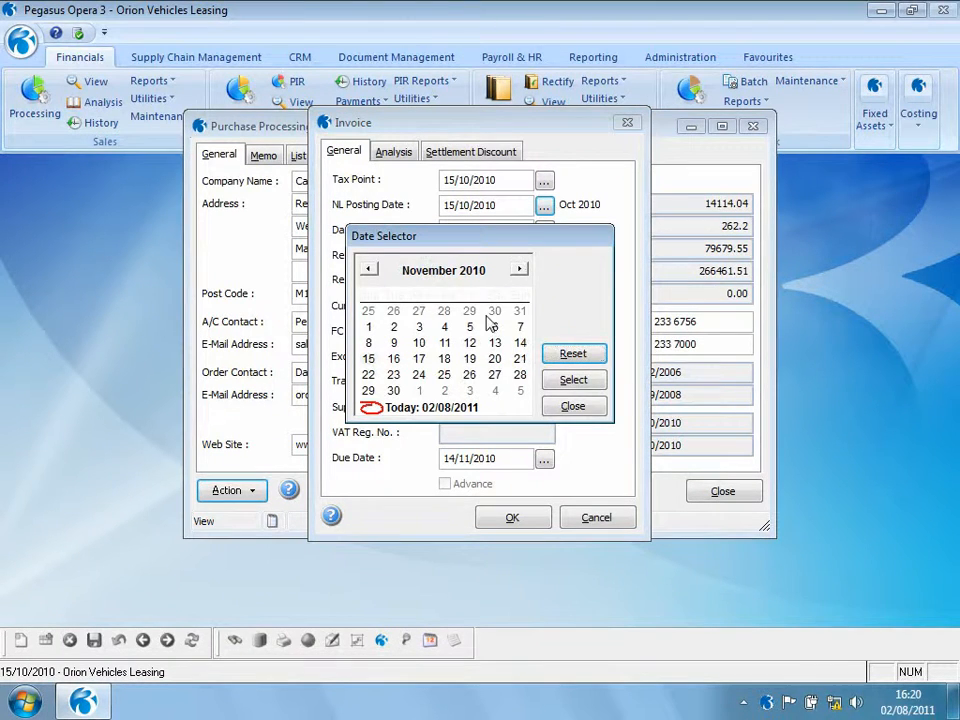
{"action": "double_click", "coordinate": [396, 391]}
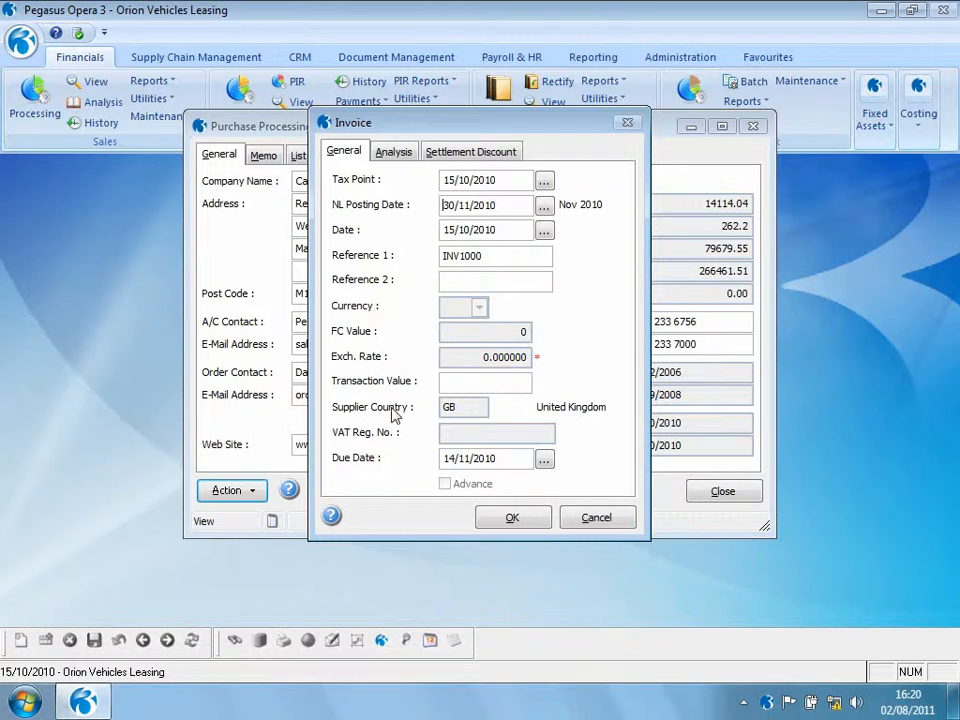
{"action": "left_click", "coordinate": [463, 381]}
{"action": "type", "text": "117.5"}
{"action": "left_click", "coordinate": [508, 515]}
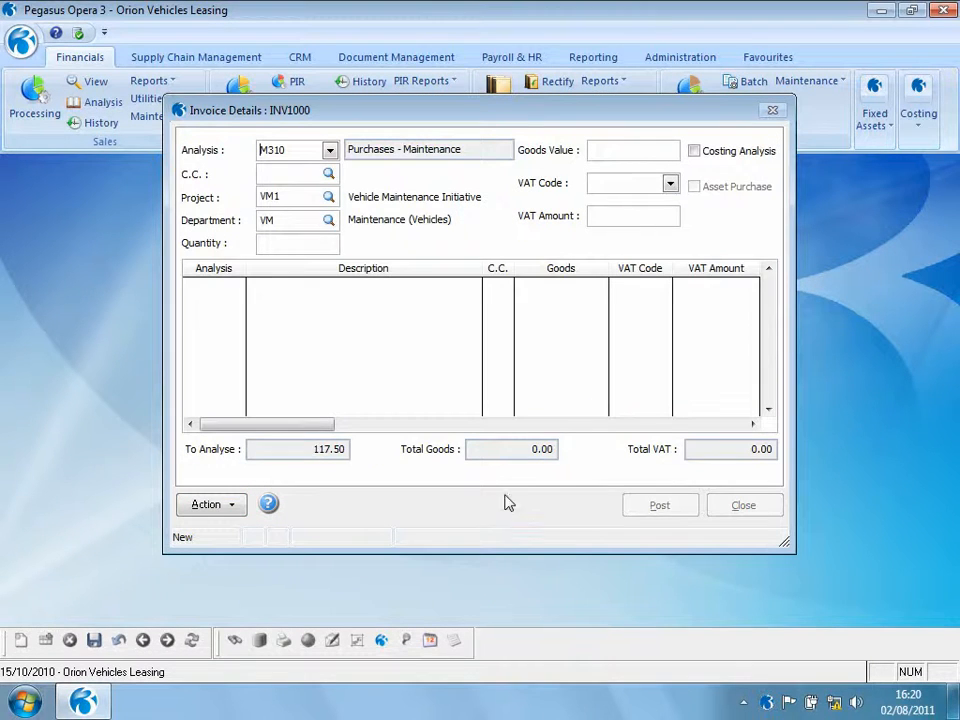
Analyse a goods value of 100.00 to M310 Purchases - Maintenance, post the invoice without capturing a document, and close purchase processing
{"action": "left_click", "coordinate": [636, 150]}
{"action": "type", "text": "100"}
{"action": "key", "text": "Tab"}
{"action": "key", "text": "Tab"}
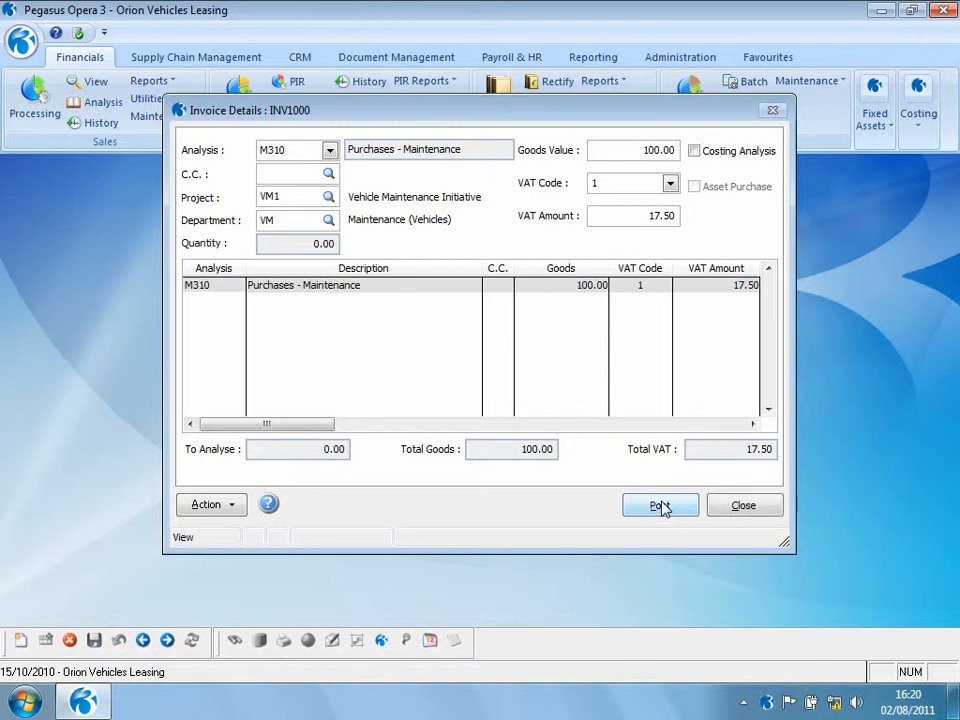
{"action": "left_click", "coordinate": [660, 507]}
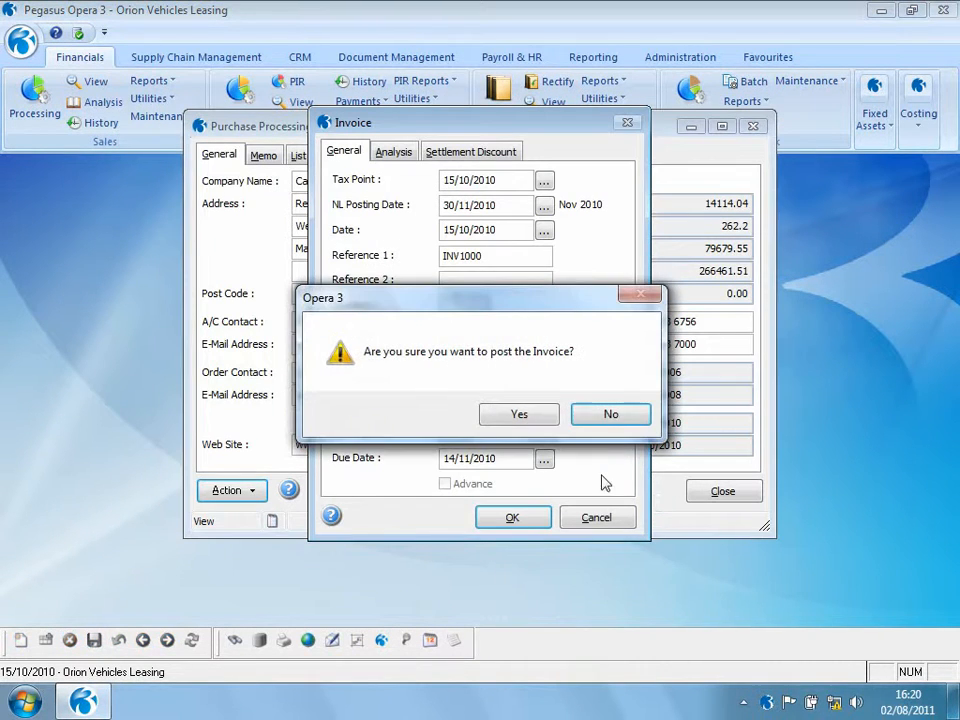
{"action": "left_click", "coordinate": [523, 418]}
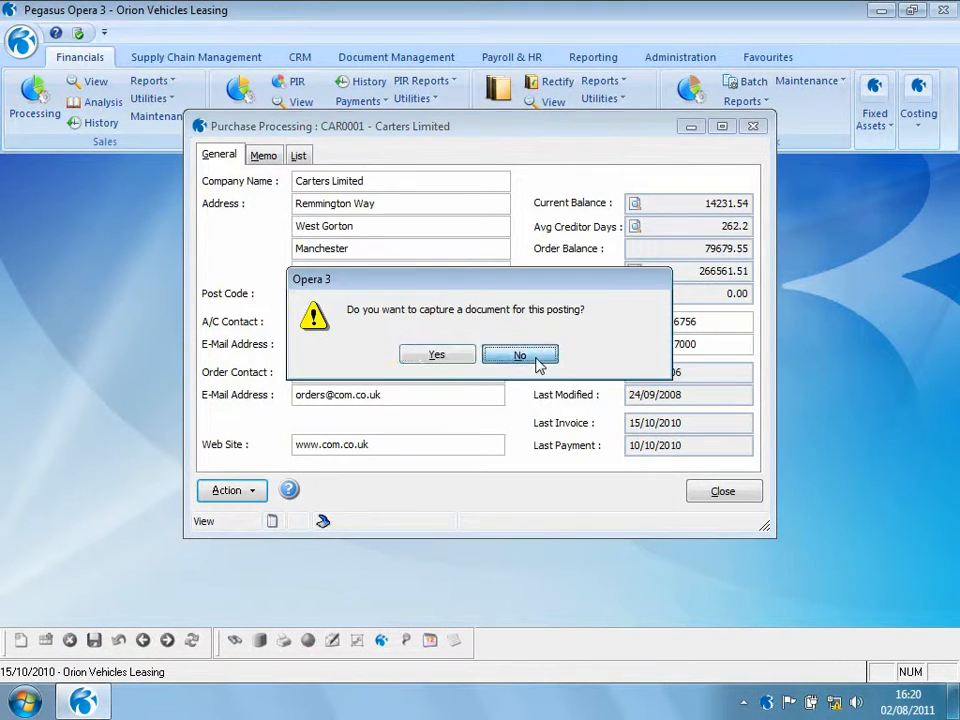
{"action": "left_click", "coordinate": [534, 362]}
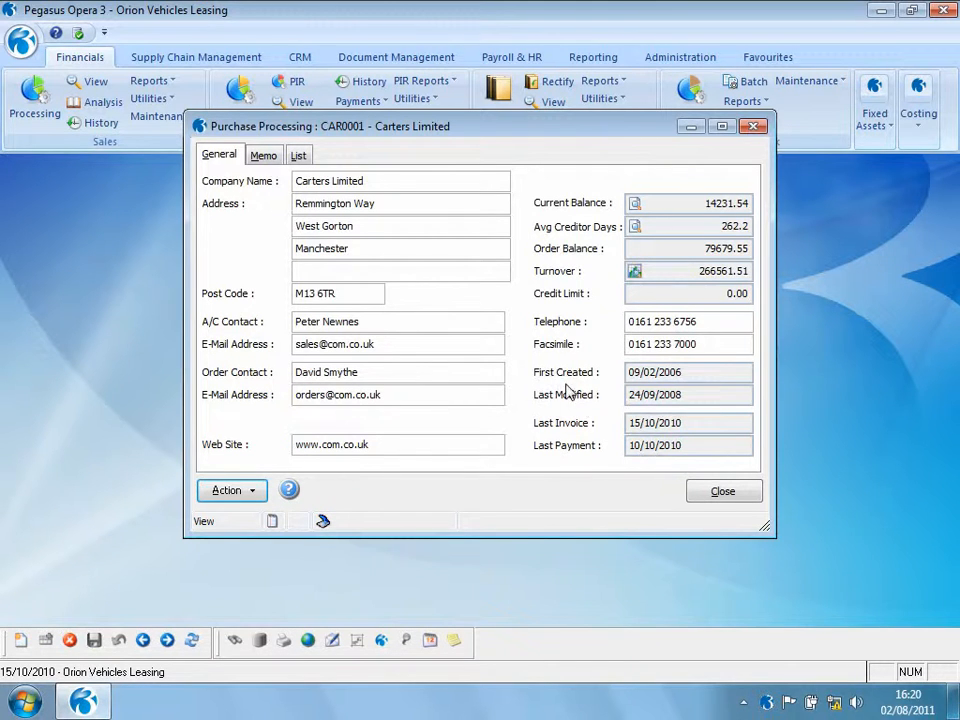
{"action": "left_click", "coordinate": [722, 492]}
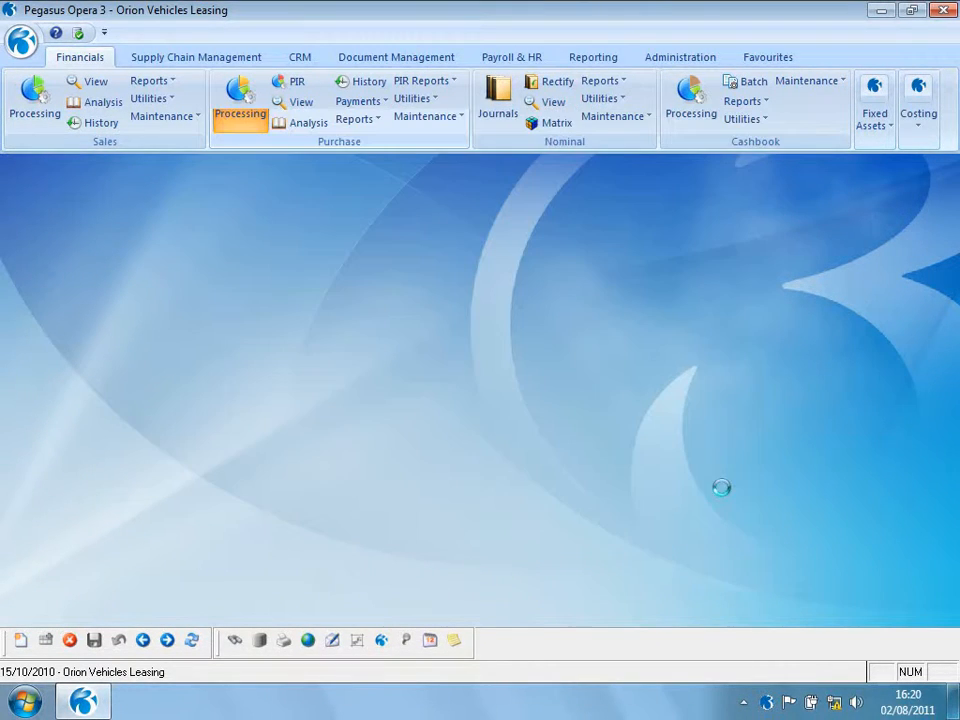
Display the nominal view for 2010 from period 1 to period 11
{"action": "left_click", "coordinate": [562, 105]}
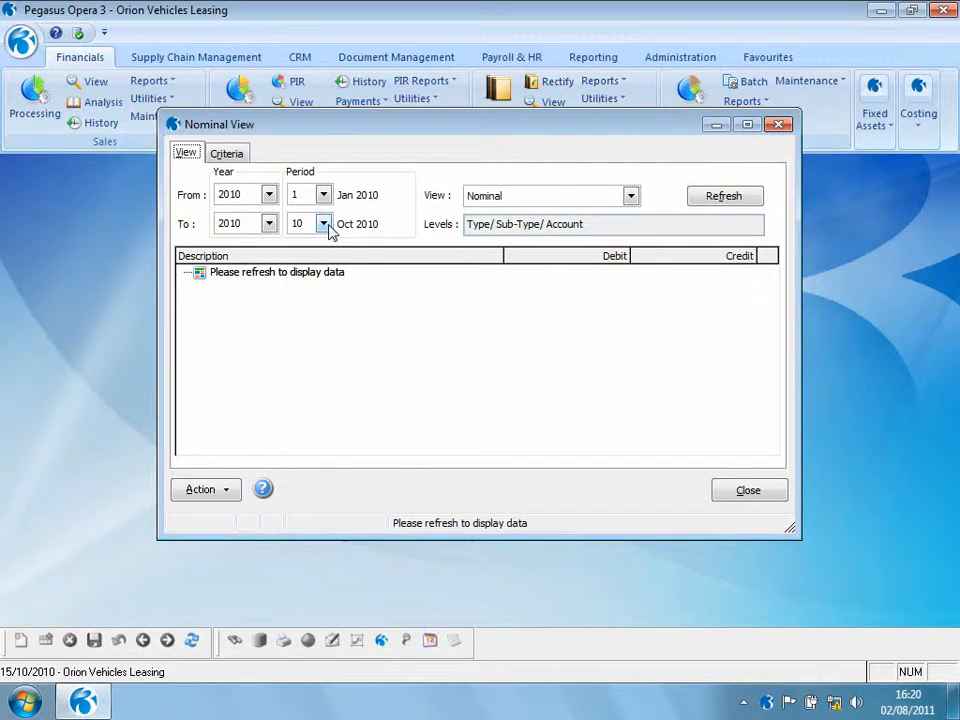
{"action": "left_click", "coordinate": [324, 224]}
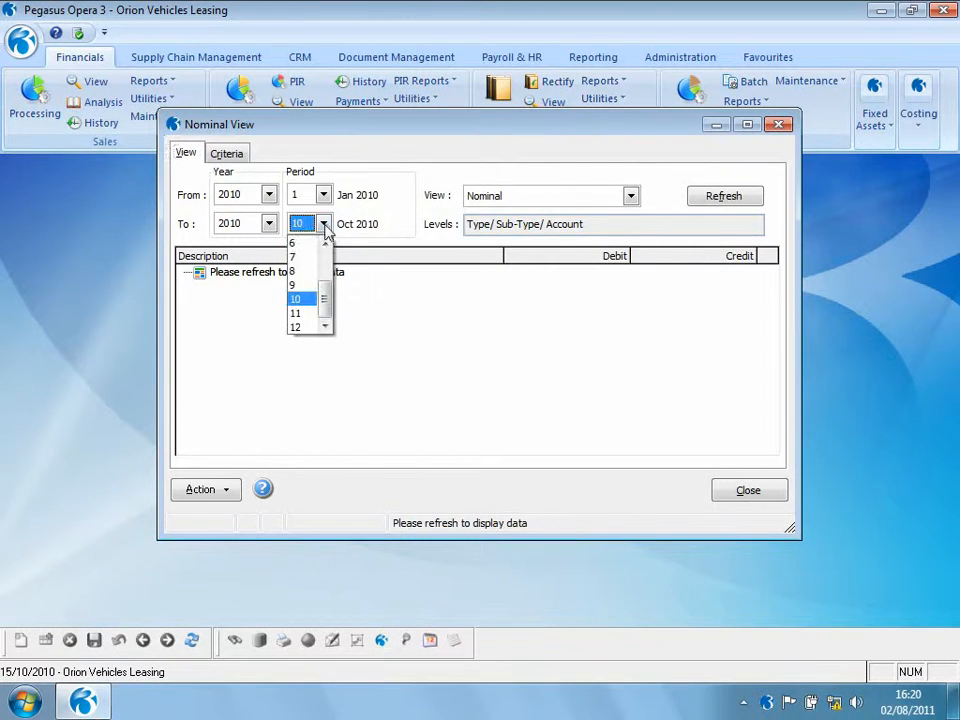
{"action": "left_click", "coordinate": [310, 314]}
{"action": "left_click", "coordinate": [724, 197]}
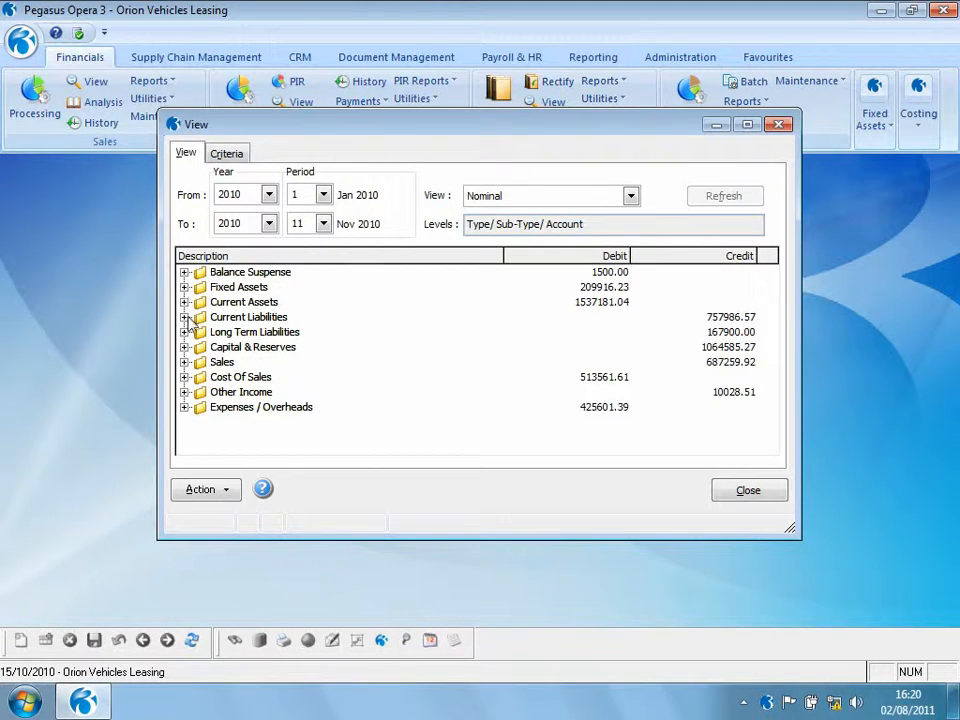
Check the latest transactions of the Trade Creditors account under Current Liabilities, and close the nominal view
{"action": "left_click", "coordinate": [185, 317]}
{"action": "left_click", "coordinate": [200, 332]}
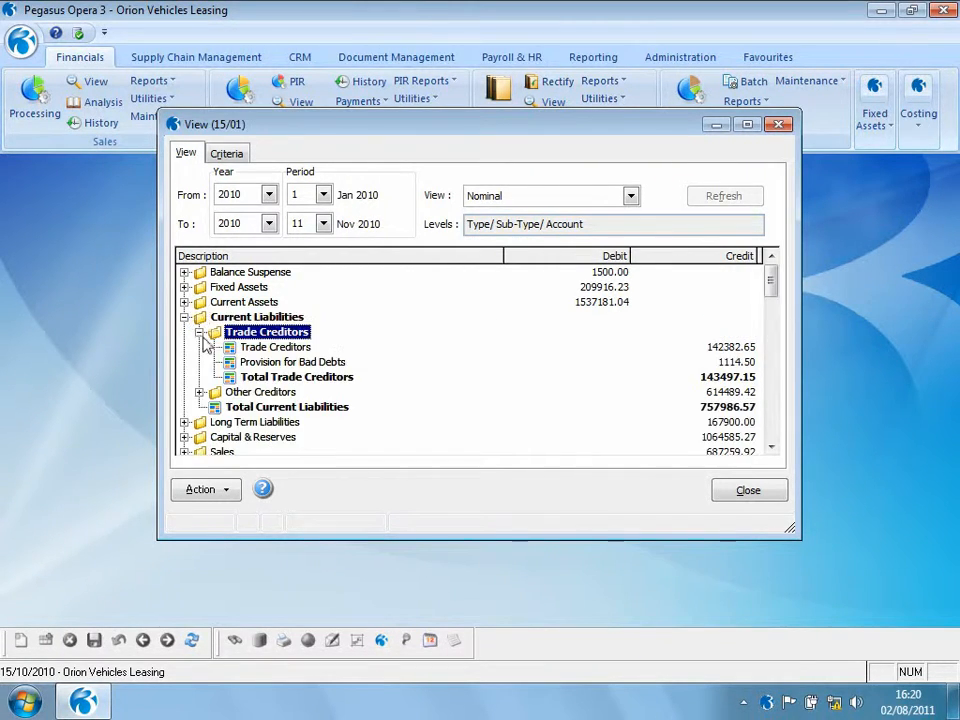
{"action": "double_click", "coordinate": [272, 345]}
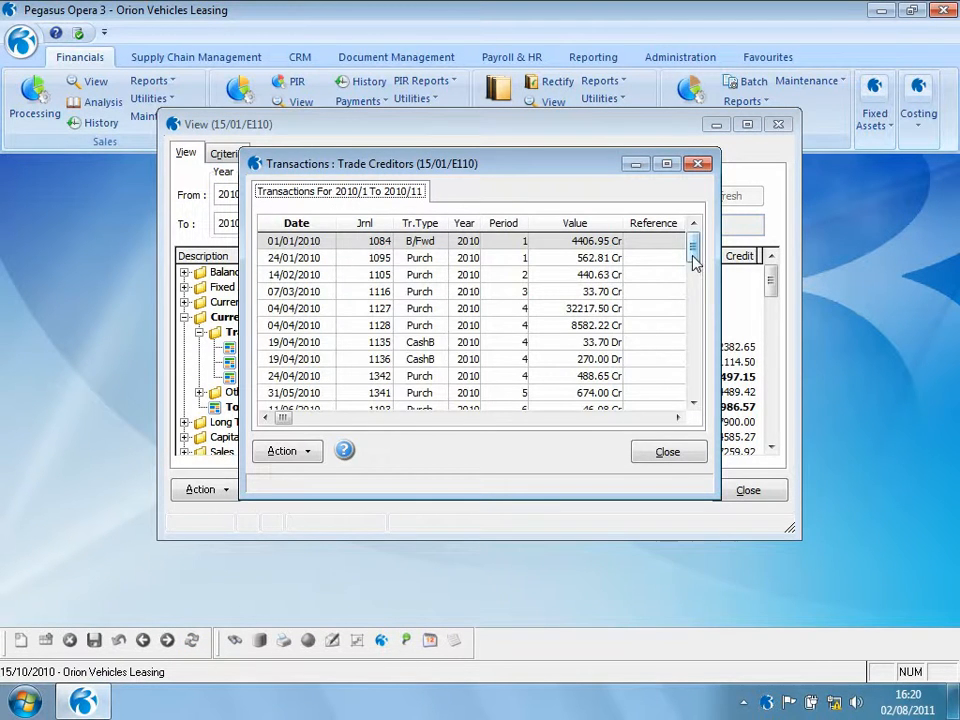
{"action": "left_click_drag", "start_coordinate": [692, 246], "coordinate": [686, 412]}
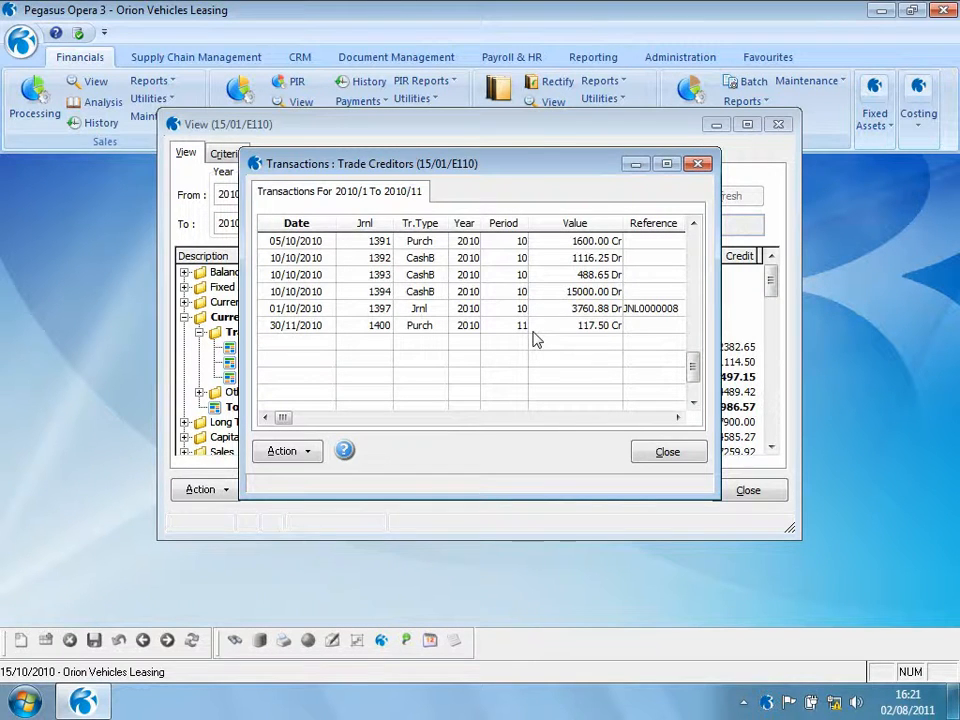
{"action": "left_click", "coordinate": [667, 452]}
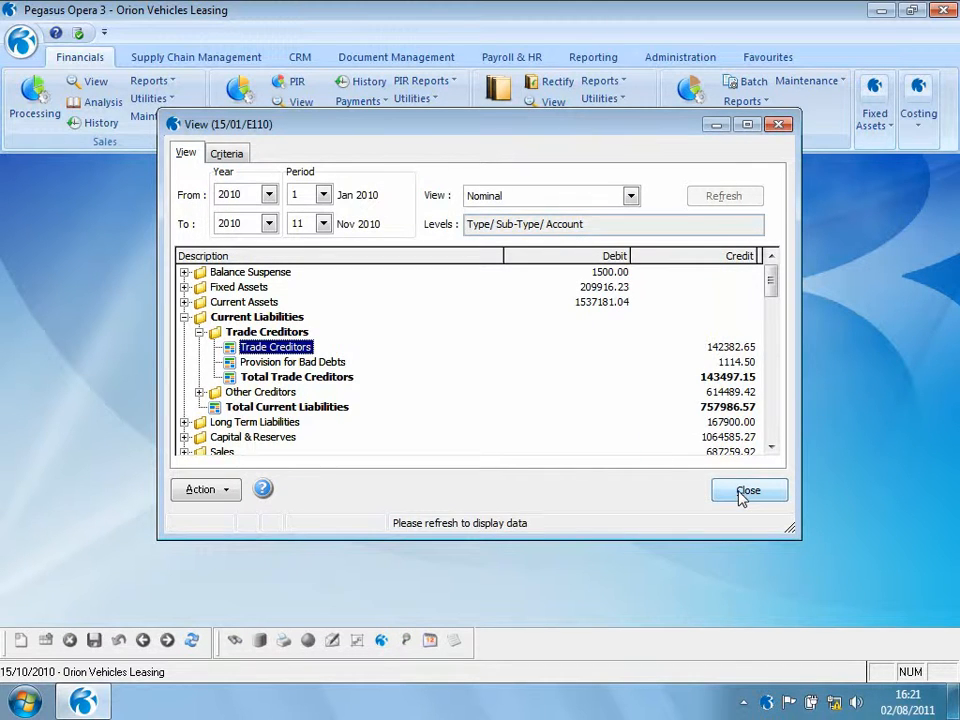
{"action": "left_click", "coordinate": [184, 316]}
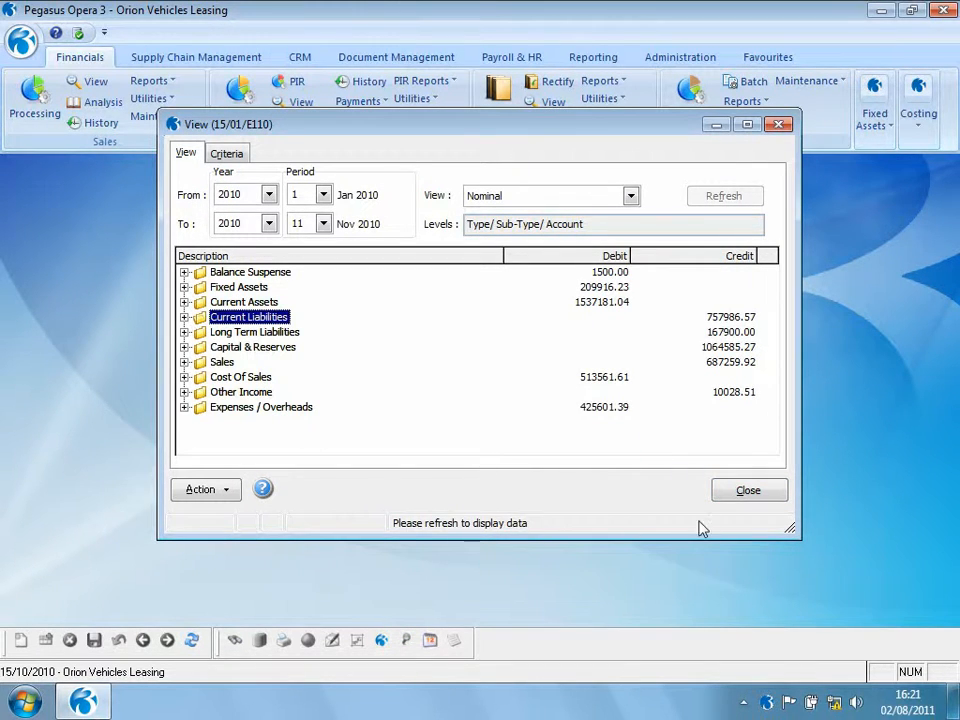
{"action": "left_click", "coordinate": [745, 492]}
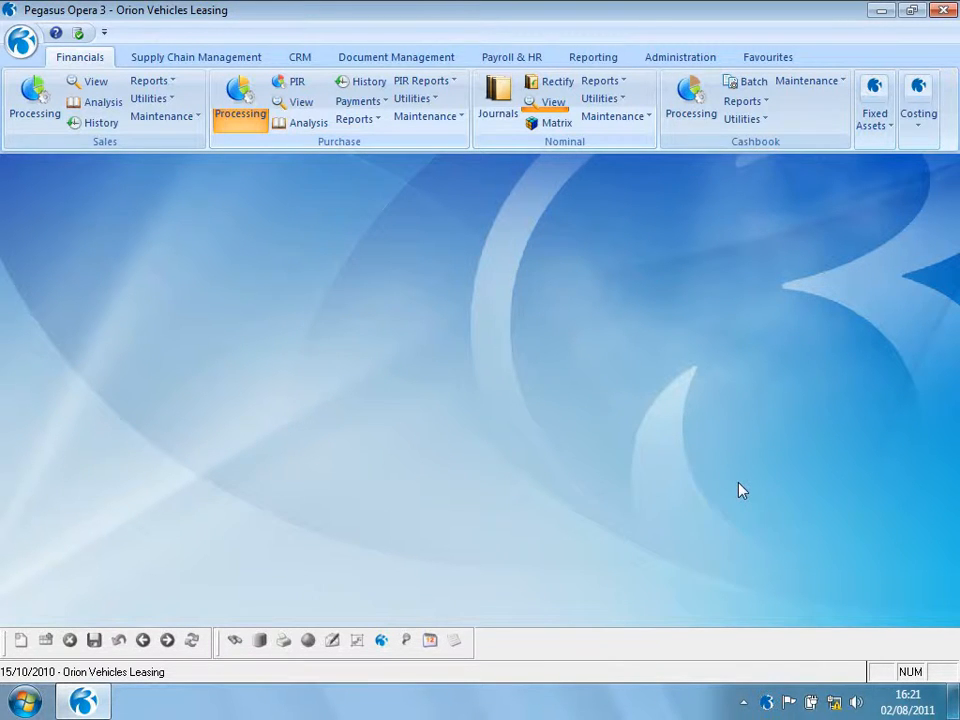
Create a new nominal journal described as Test Journal with the date 15/10/2009
{"action": "left_click", "coordinate": [496, 92]}
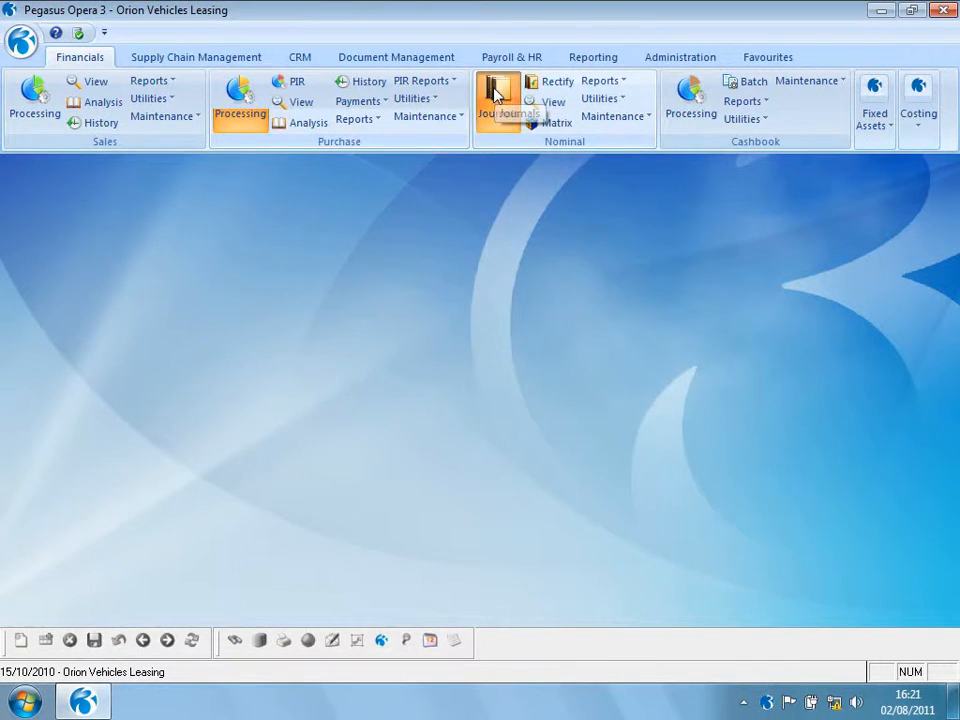
{"action": "left_click", "coordinate": [21, 641]}
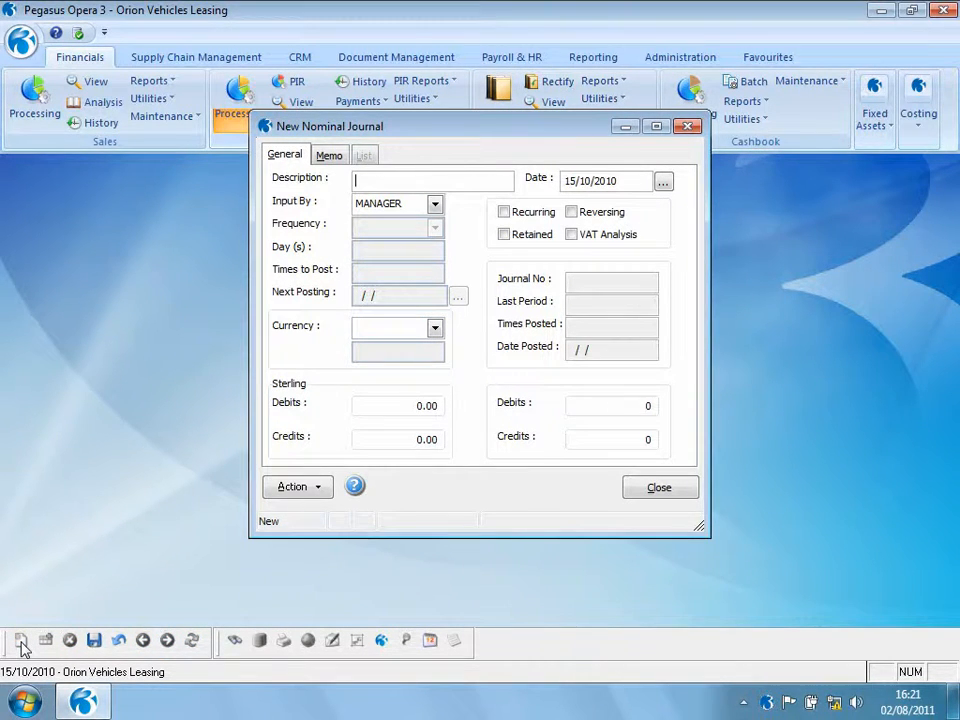
{"action": "type", "text": "Test Journal"}
{"action": "left_click", "coordinate": [617, 180]}
{"action": "key", "text": "BackSpace"}
{"action": "type", "text": "0"}
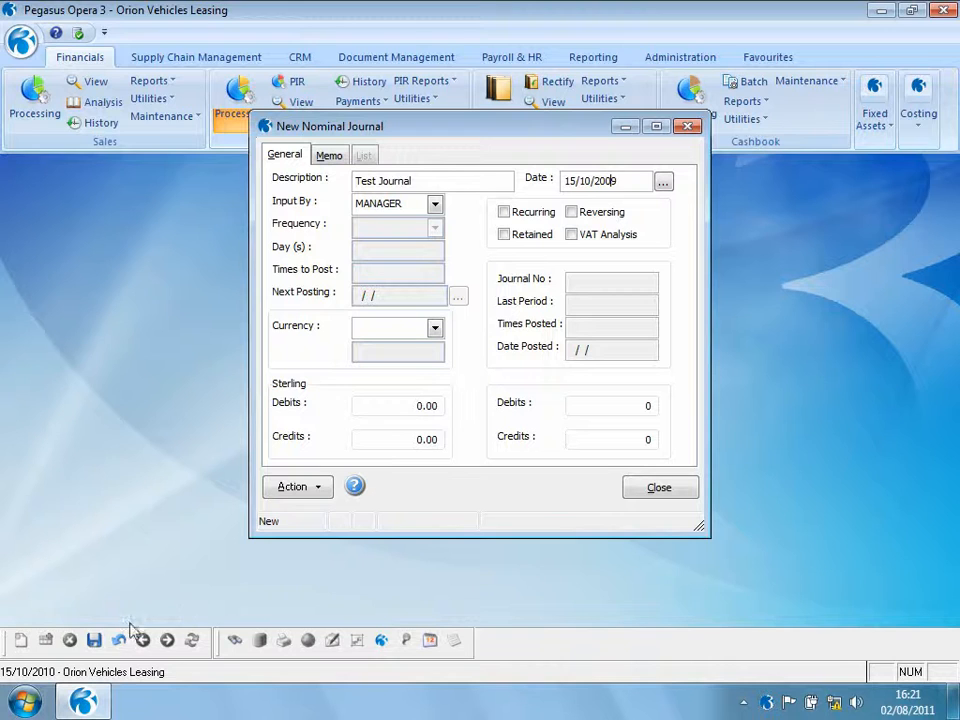
Add a 100.00 debit line to the journal details for account A110 Freehold Buildings - Cost
{"action": "left_click", "coordinate": [302, 492]}
{"action": "left_click", "coordinate": [354, 558]}
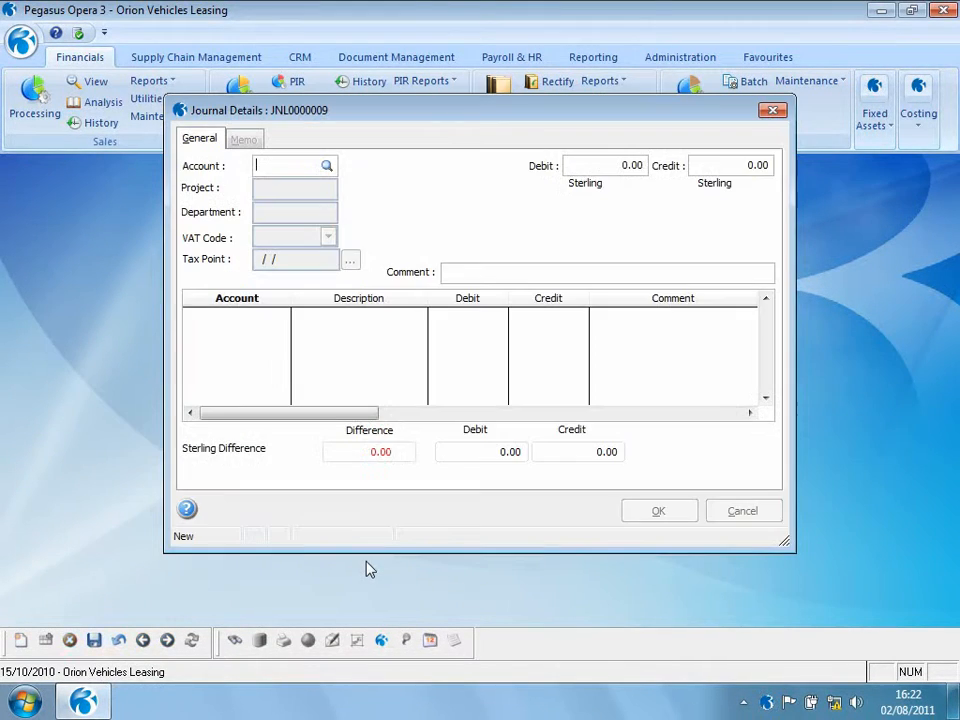
{"action": "type", "text": "?"}
{"action": "key", "text": "Return"}
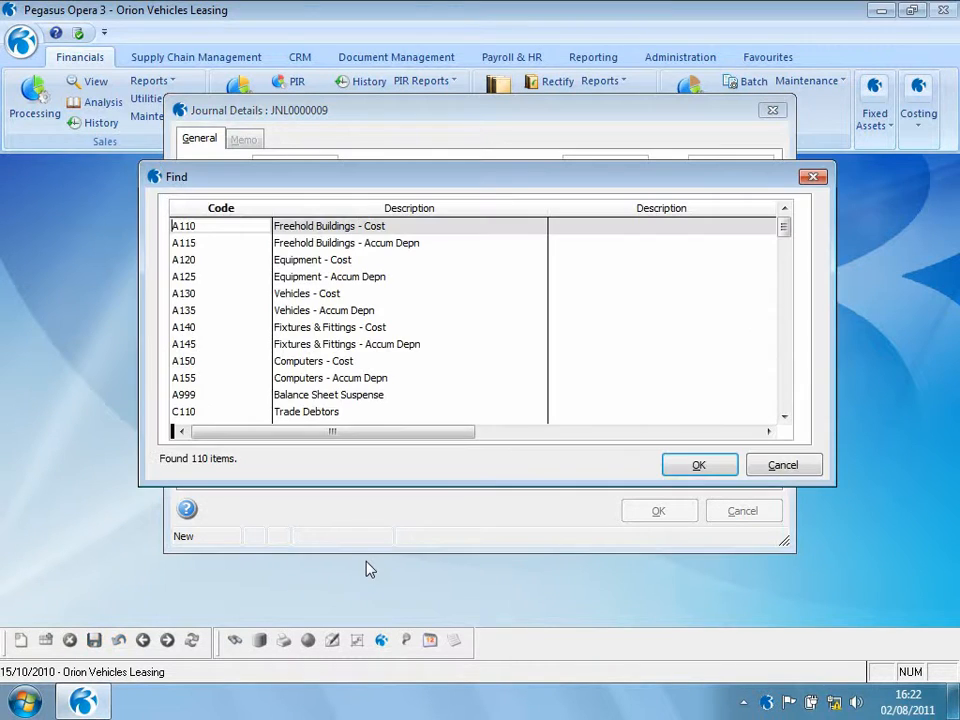
{"action": "key", "text": "Return"}
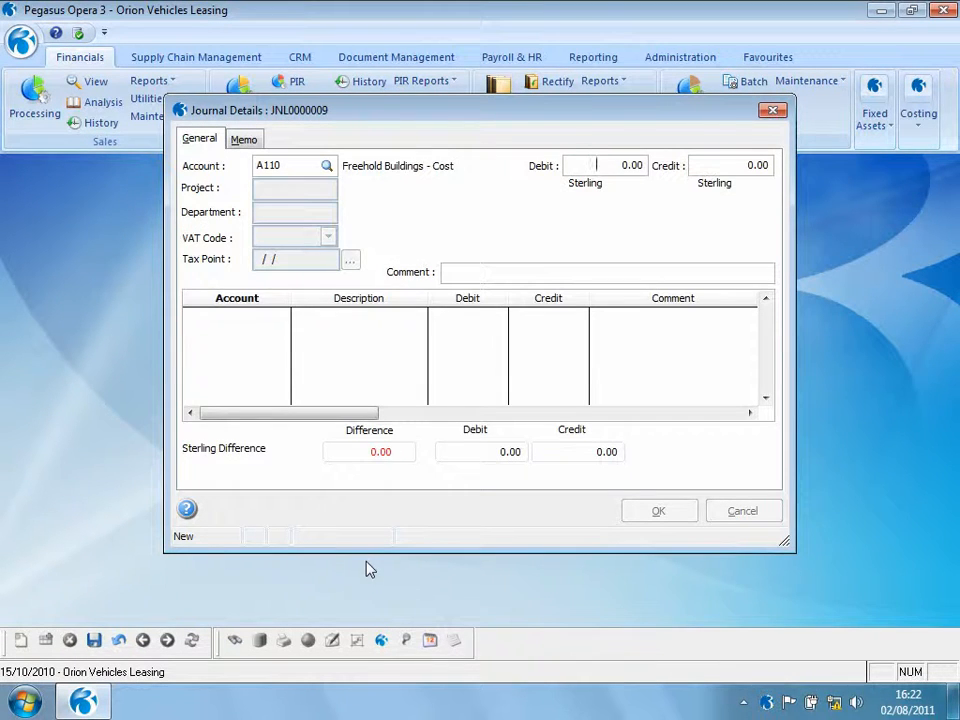
{"action": "type", "text": "100"}
{"action": "key", "text": "Return"}
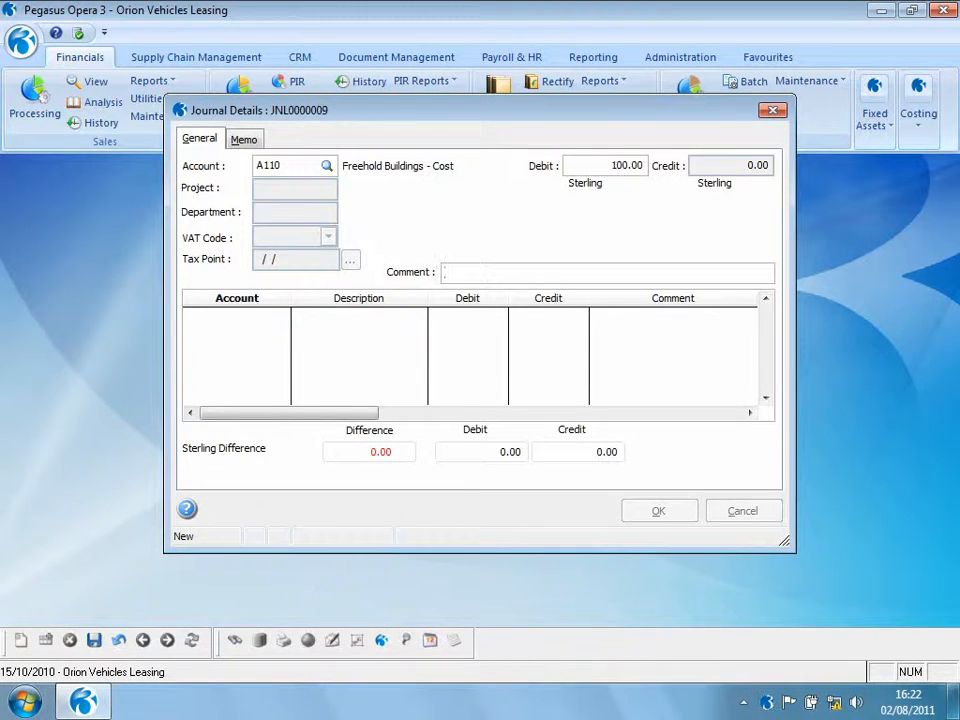
{"action": "key", "text": "Return"}
Add a 100.00 credit line for account A115 Freehold Buildings - Accum Depn and accept the journal details
{"action": "type", "text": "a"}
{"action": "key", "text": "Return"}
{"action": "key", "text": "Down"}
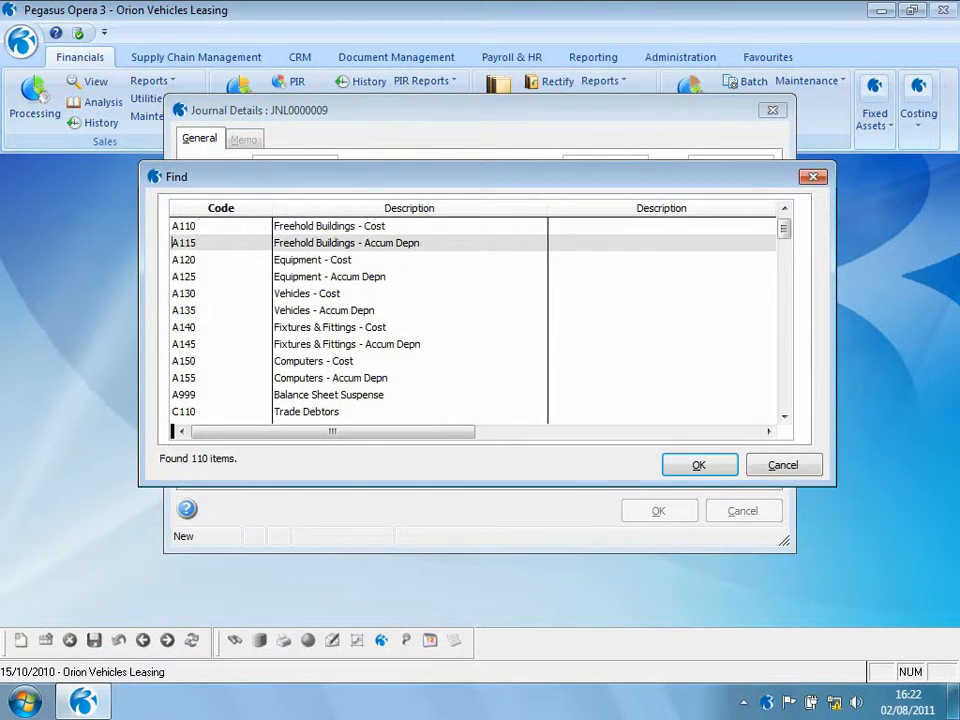
{"action": "key", "text": "Return"}
{"action": "key", "text": "Tab"}
{"action": "type", "text": "100.00"}
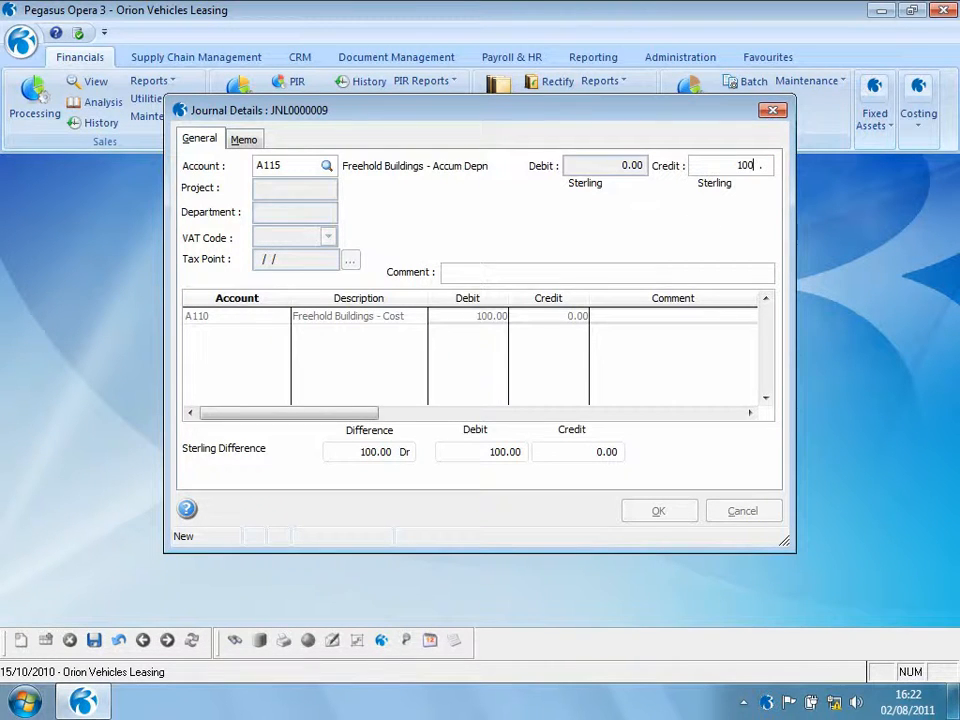
{"action": "left_click", "coordinate": [662, 511]}
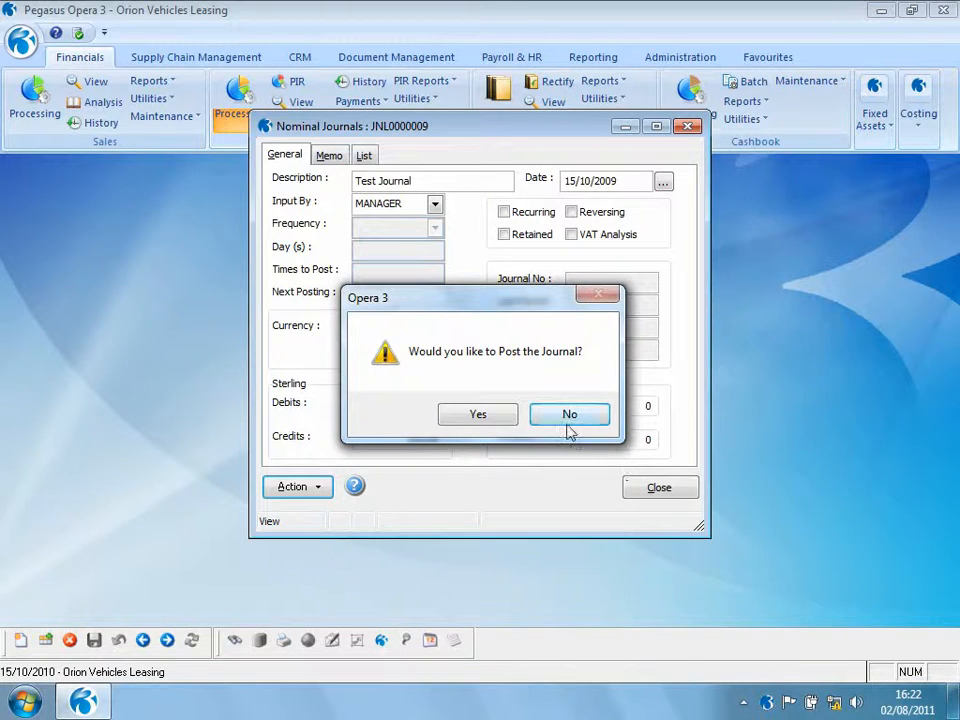
Post the journal with its posting date changed to the previous year, 2009
{"action": "left_click", "coordinate": [494, 418]}
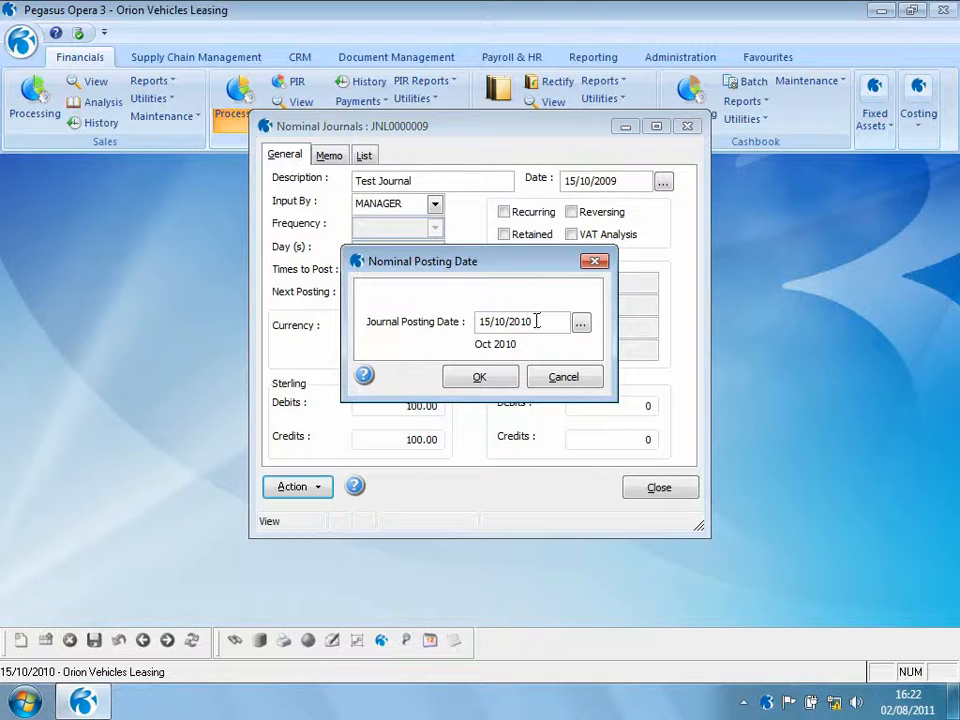
{"action": "key", "text": "BackSpace"}
{"action": "key", "text": "BackSpace"}
{"action": "left_click", "coordinate": [482, 378]}
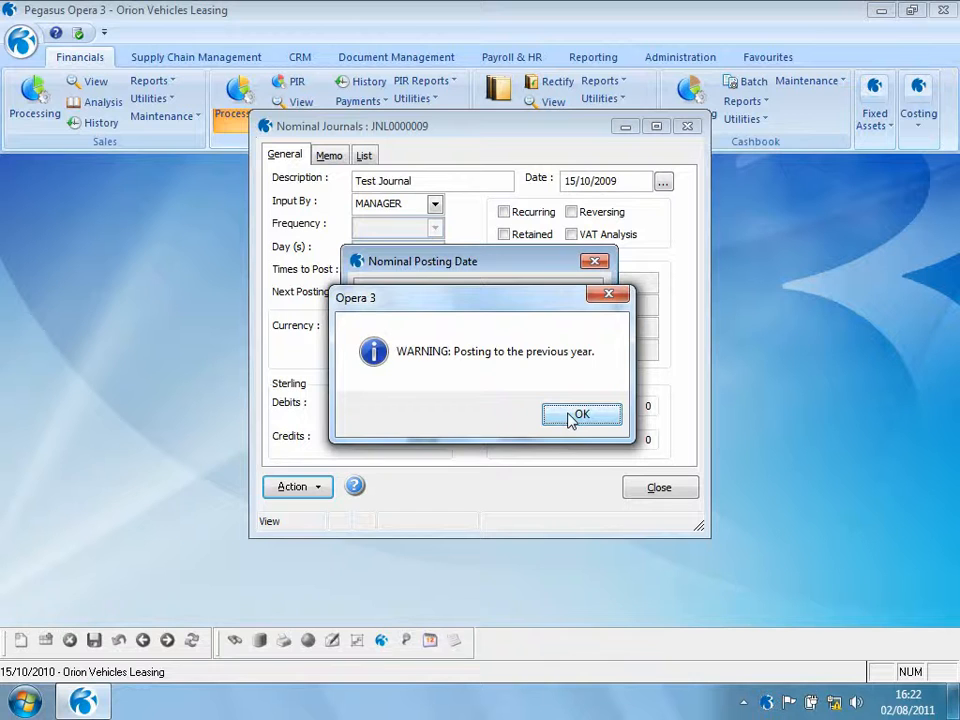
{"action": "left_click", "coordinate": [571, 418]}
{"action": "left_click", "coordinate": [482, 377]}
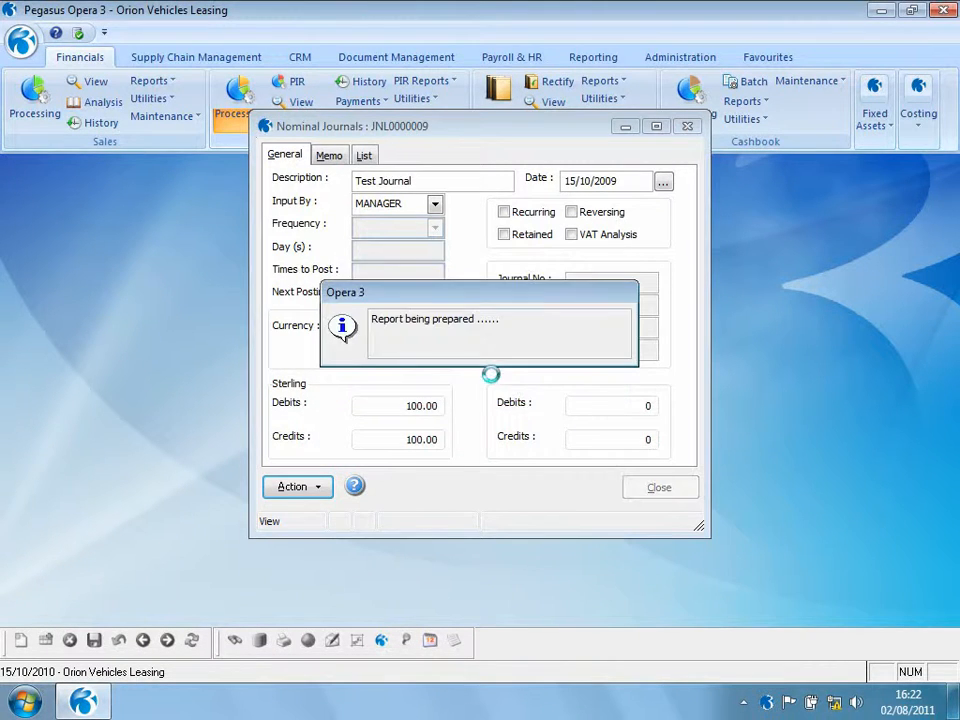
Publish the journal report as a PDF file named 1, overwriting the existing file, and close the nominal journal
{"action": "left_click", "coordinate": [399, 236]}
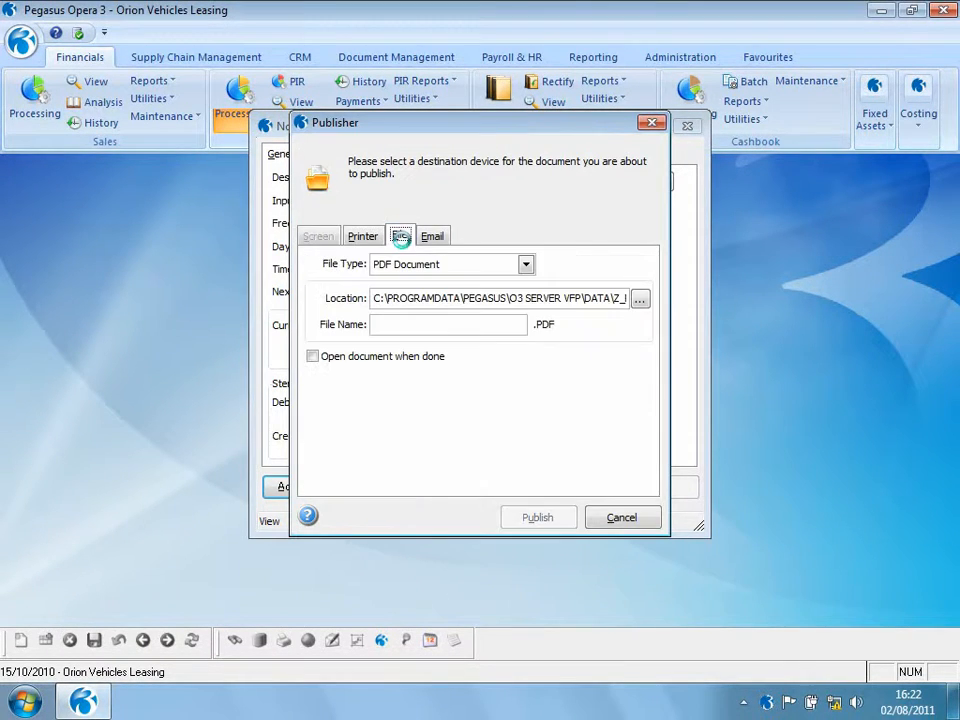
{"action": "type", "text": "1"}
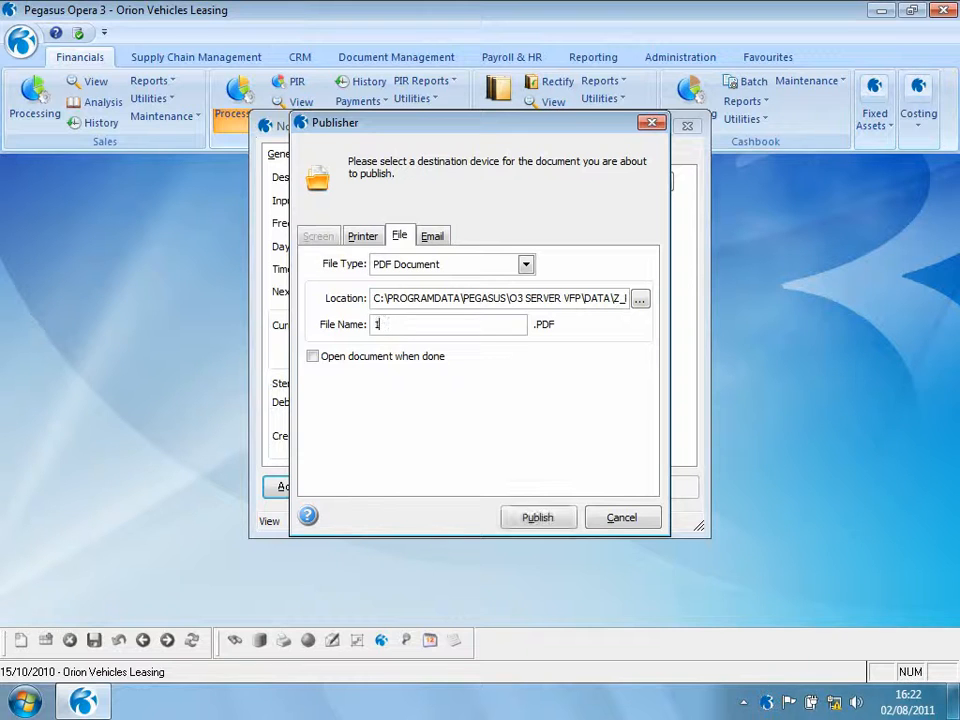
{"action": "left_click", "coordinate": [538, 518]}
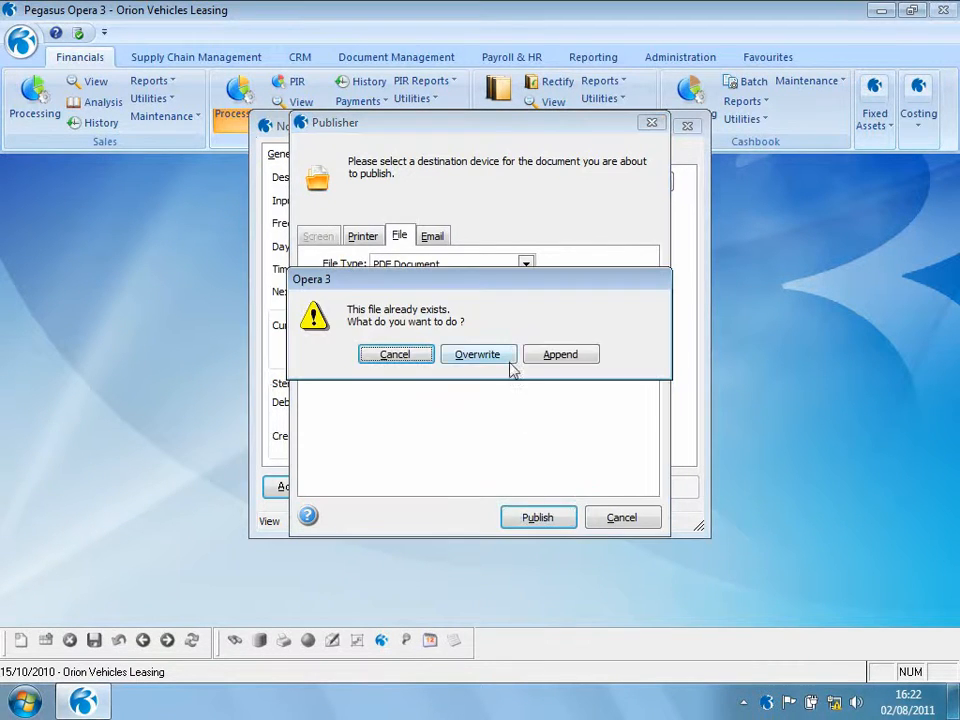
{"action": "left_click", "coordinate": [505, 362]}
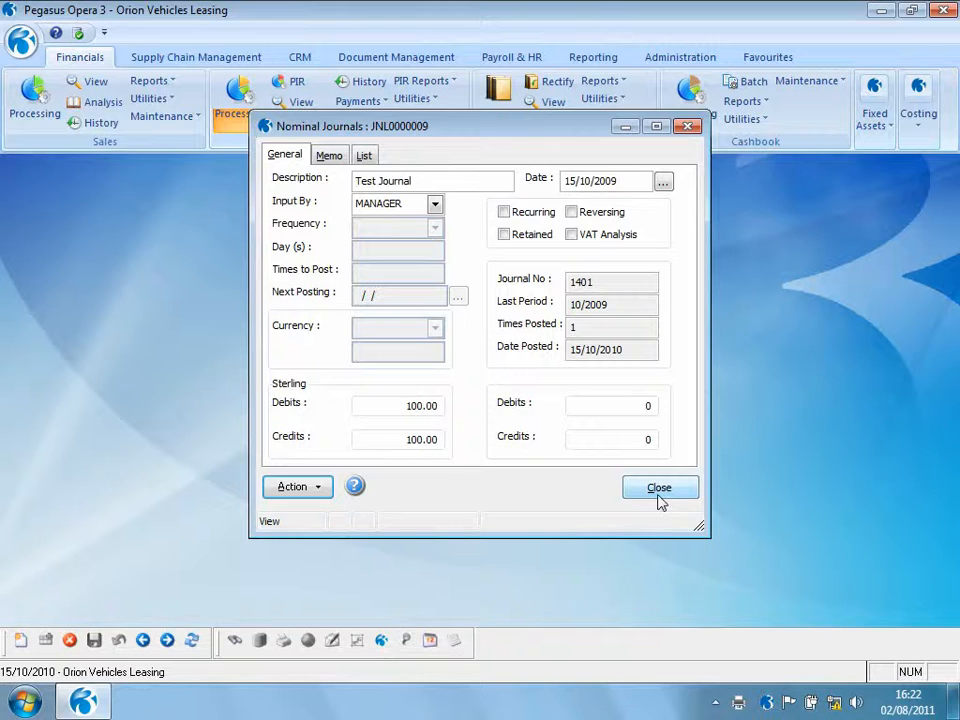
{"action": "left_click", "coordinate": [659, 489]}
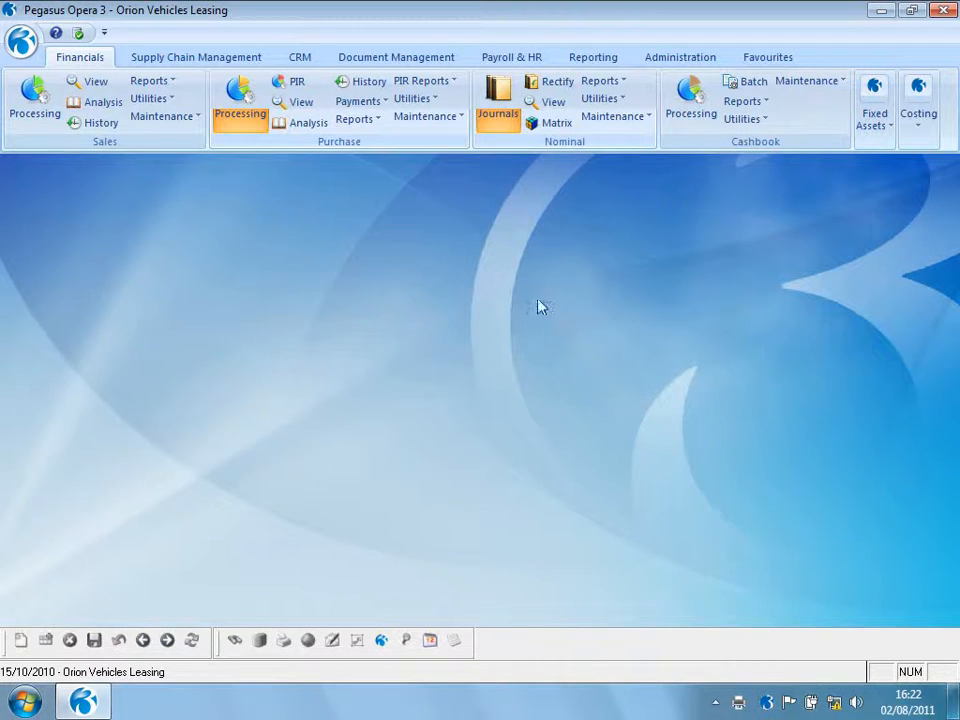
Display the nominal view for the period January 2009 to October 2009
{"action": "left_click", "coordinate": [553, 102]}
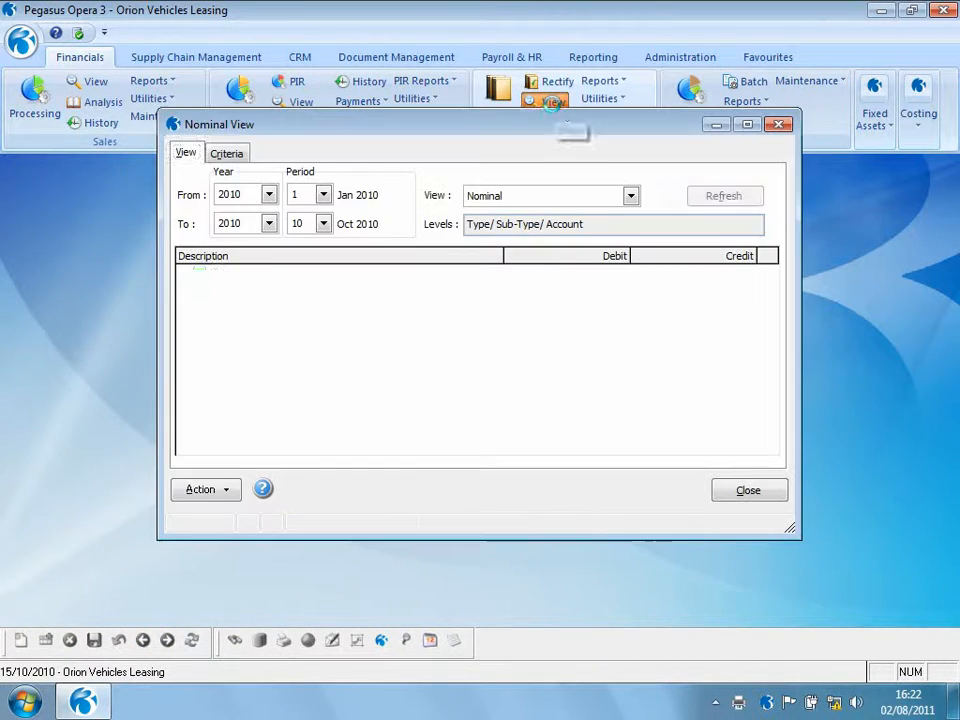
{"action": "left_click", "coordinate": [269, 195]}
{"action": "left_click", "coordinate": [259, 225]}
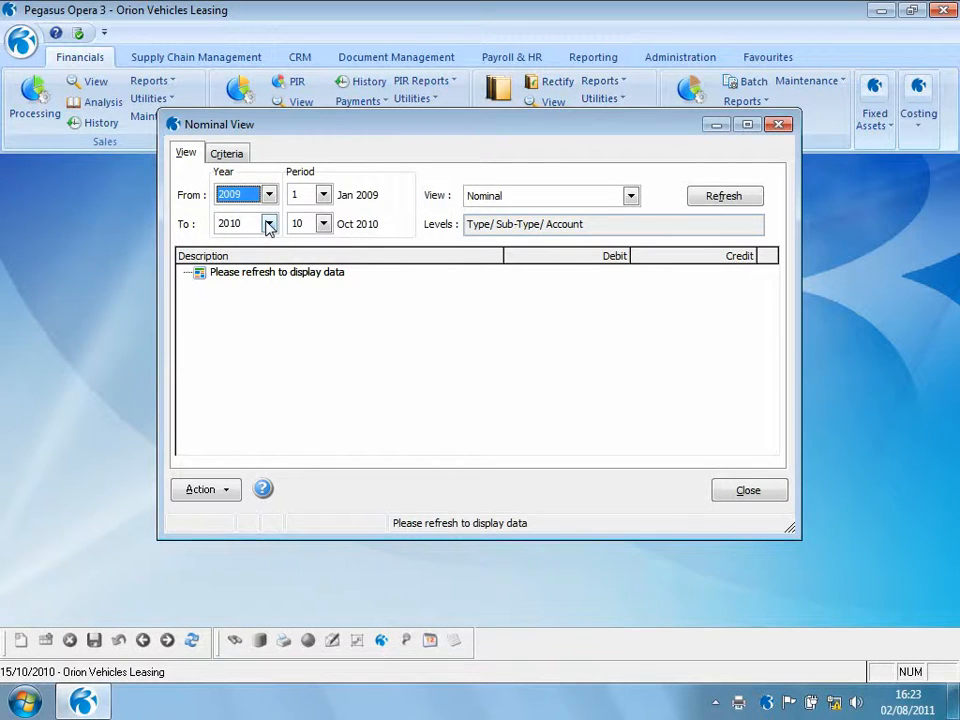
{"action": "left_click", "coordinate": [269, 224]}
{"action": "left_click", "coordinate": [255, 258]}
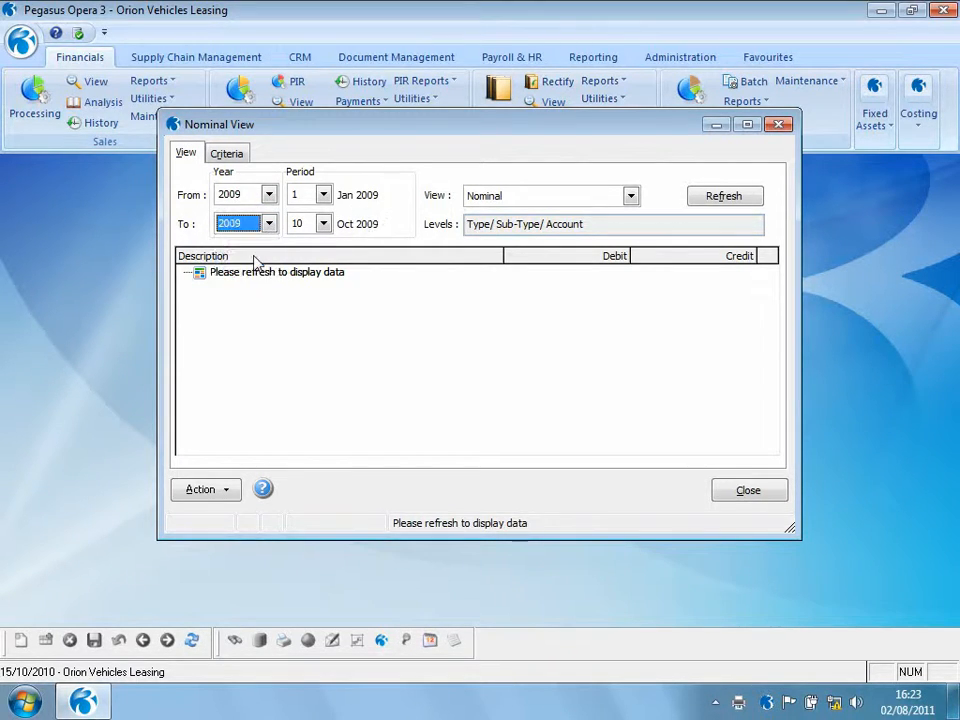
{"action": "left_click", "coordinate": [733, 197]}
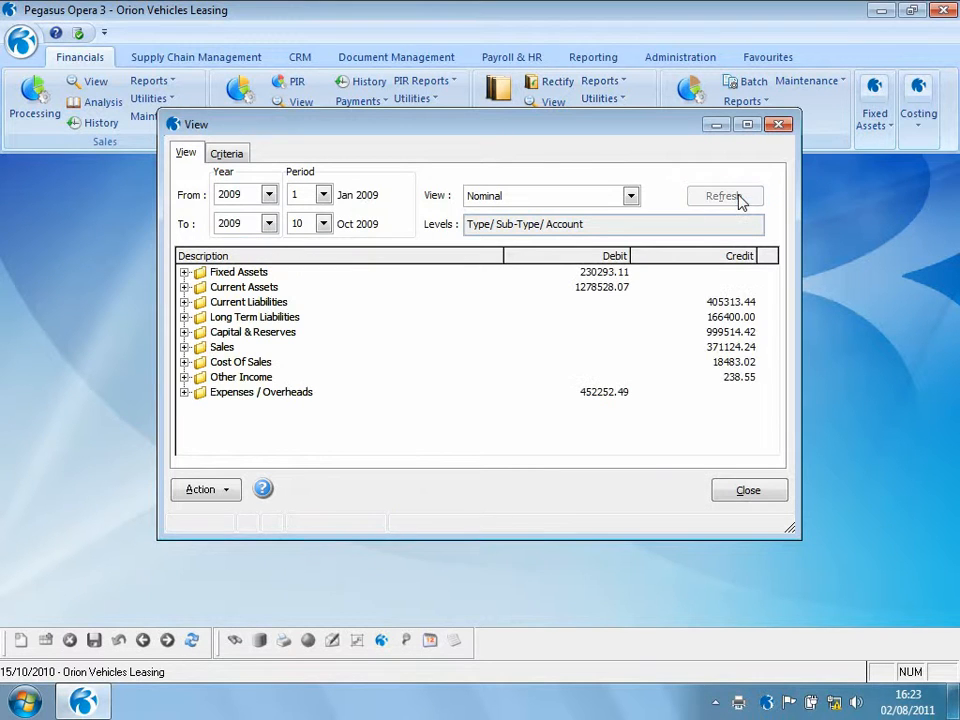
Examine the 2009 transactions of the Freehold Buildings - Cost account under Fixed Assets, and close the nominal view
{"action": "left_click", "coordinate": [184, 273]}
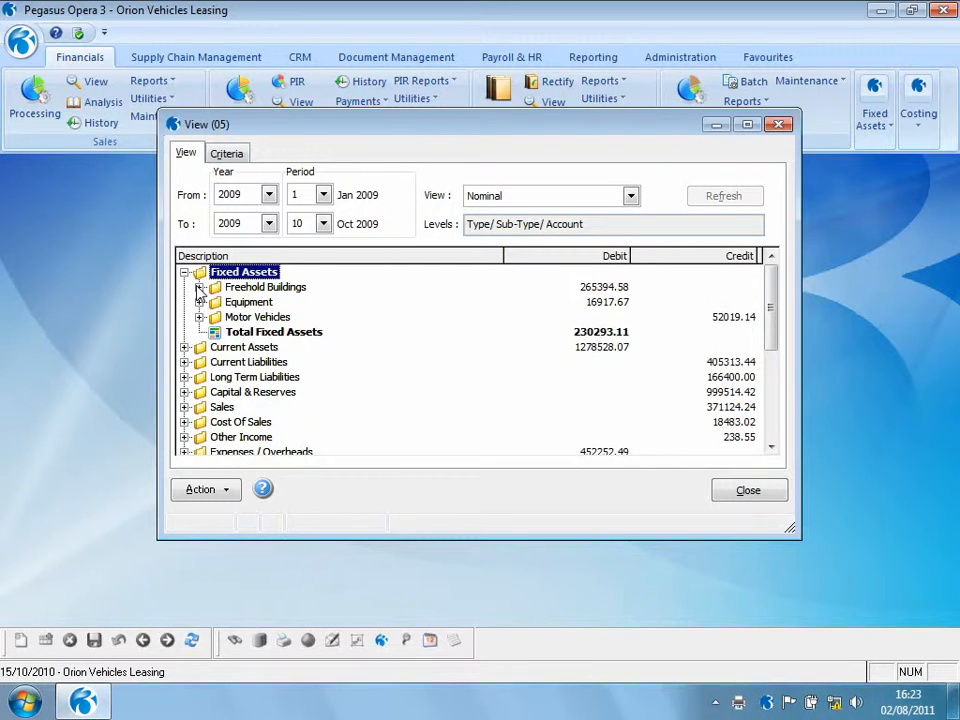
{"action": "left_click", "coordinate": [199, 287]}
{"action": "double_click", "coordinate": [236, 304]}
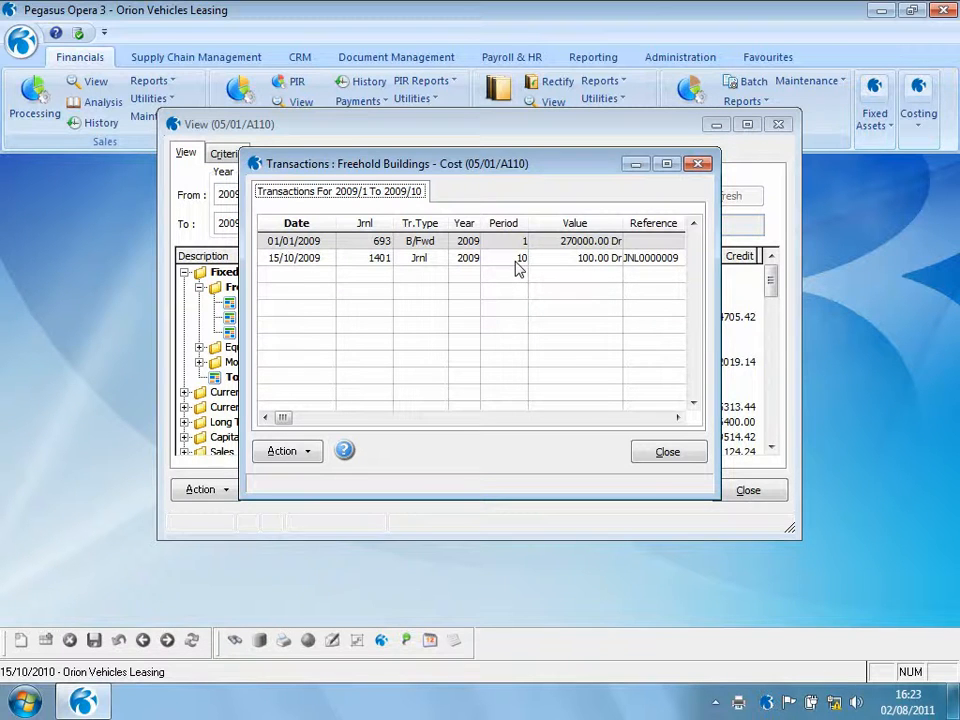
{"action": "left_click", "coordinate": [683, 457]}
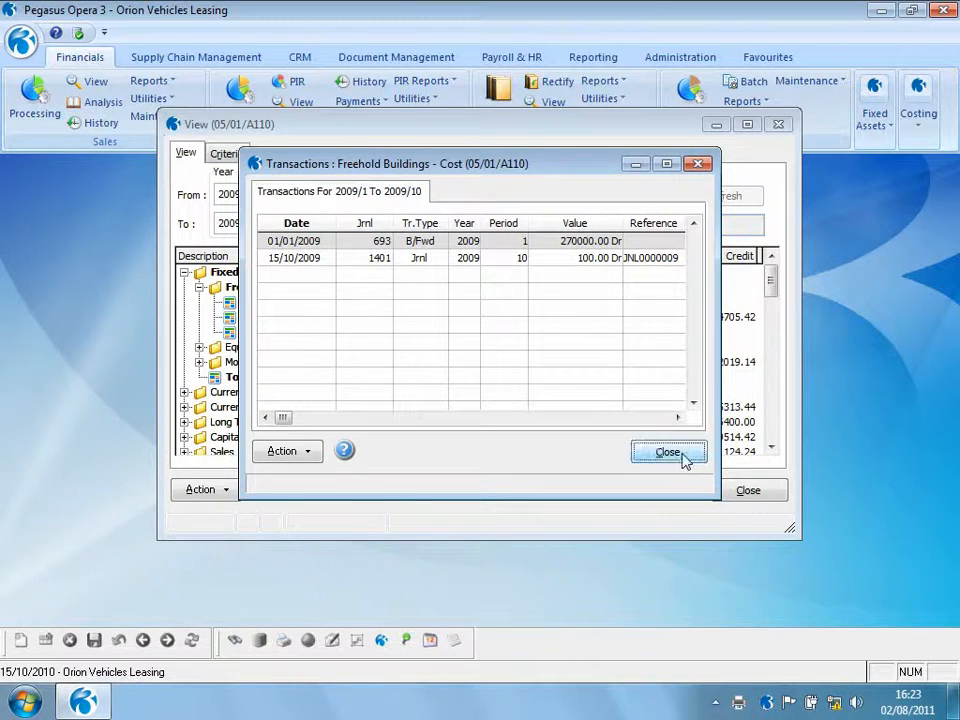
{"action": "left_click", "coordinate": [747, 491]}
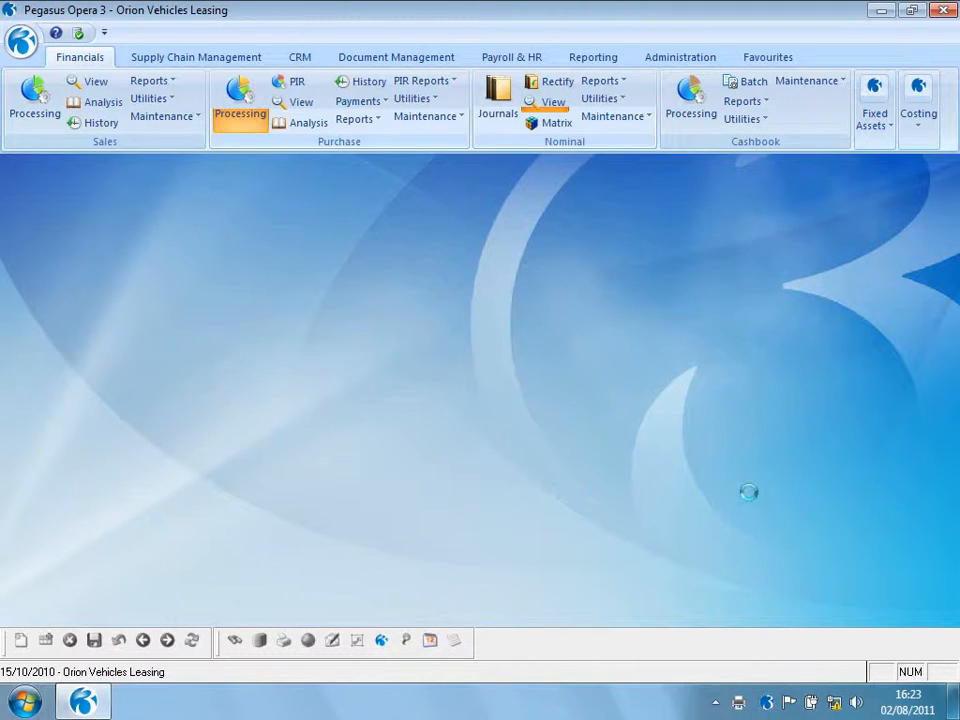